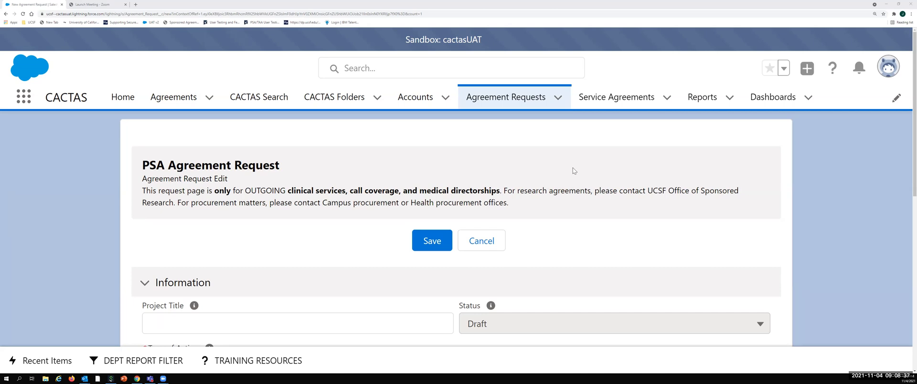
Step: Look over the PSA request form's sections and enter PSA_Sample as the project title under Information
{"action": "scroll", "coordinate": [574, 170], "scroll_direction": "down", "scroll_amount": 1}
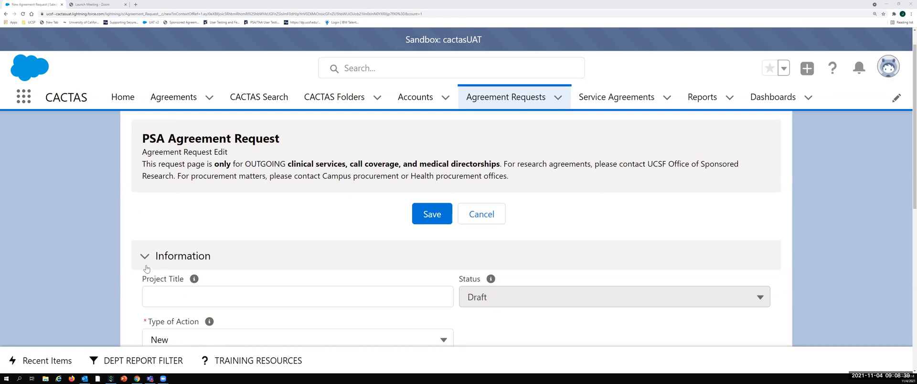
{"action": "left_click", "coordinate": [253, 258]}
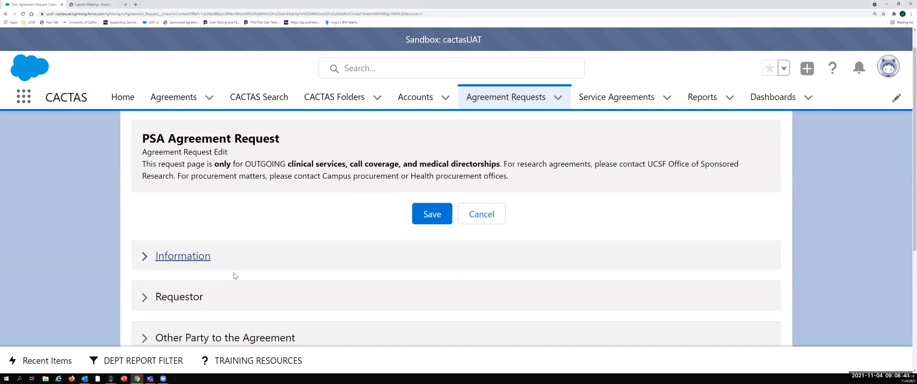
{"action": "scroll", "coordinate": [234, 267], "scroll_direction": "down", "scroll_amount": 3}
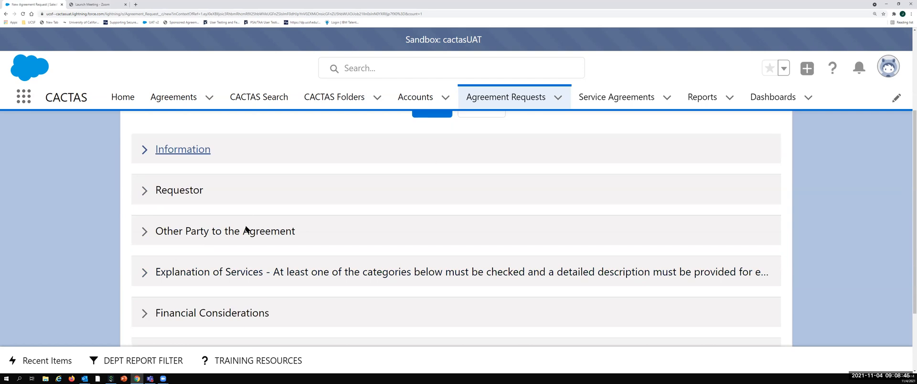
{"action": "scroll", "coordinate": [237, 122], "scroll_direction": "down", "scroll_amount": 1}
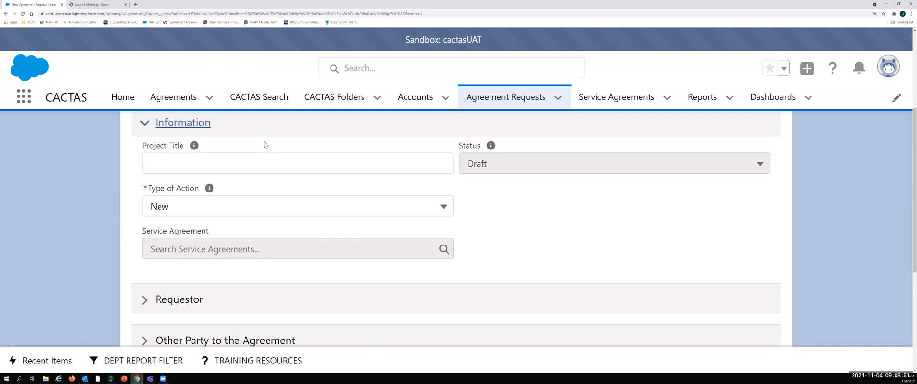
{"action": "left_click", "coordinate": [270, 167]}
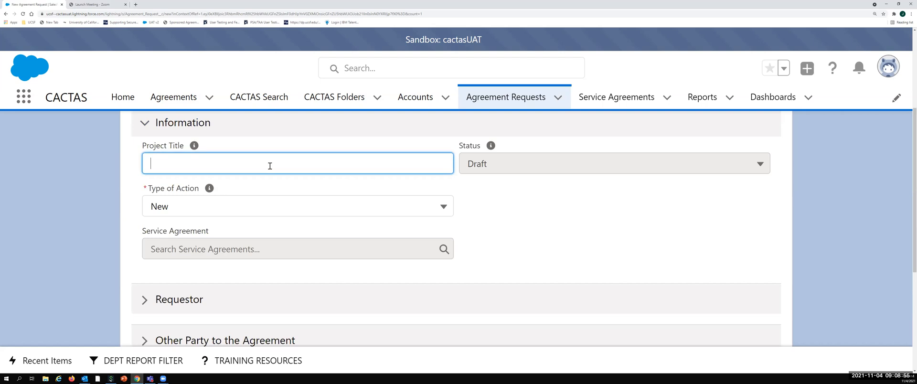
{"action": "type", "text": "PSA_Sample"}
Step: Set the type of action to Amendment and choose the "test psa demo sprint 3 clone" record as the parent service agreement
{"action": "left_click", "coordinate": [436, 210]}
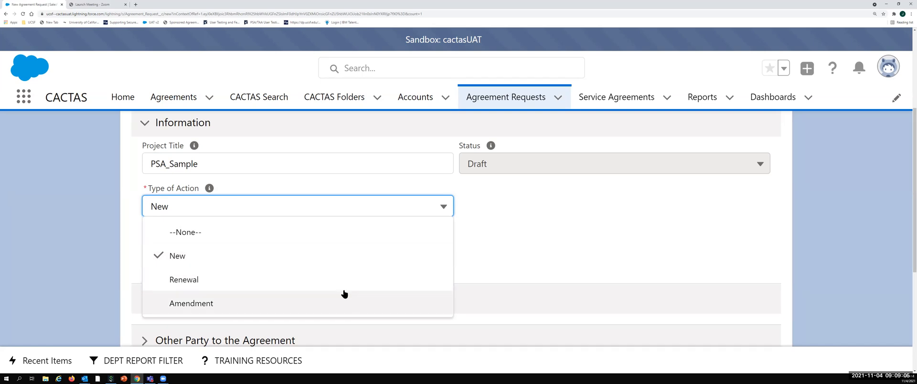
{"action": "left_click", "coordinate": [330, 280]}
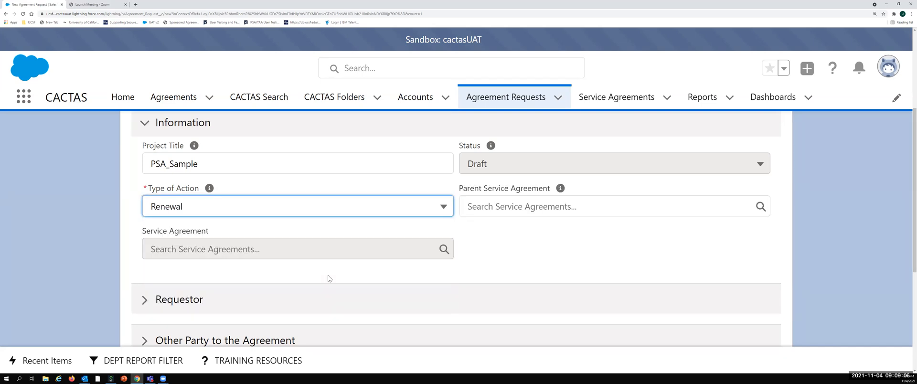
{"action": "left_click", "coordinate": [444, 206]}
{"action": "left_click", "coordinate": [333, 301]}
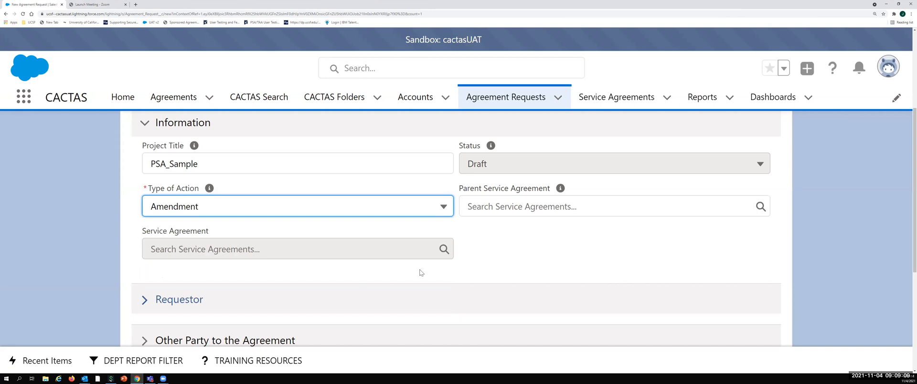
{"action": "left_click", "coordinate": [519, 205]}
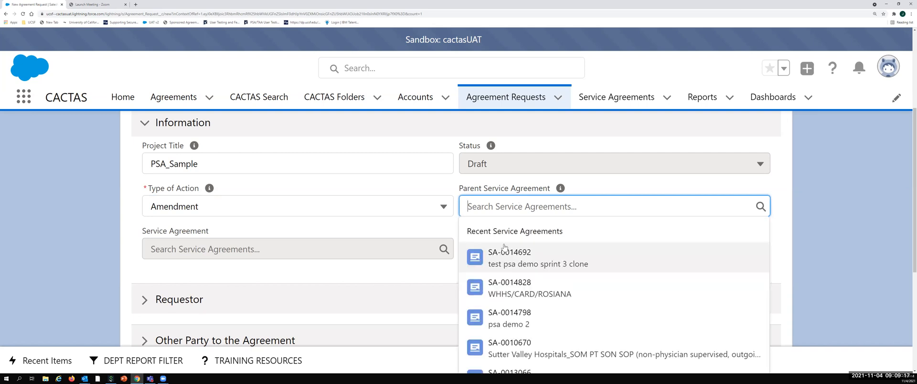
{"action": "left_click", "coordinate": [505, 261]}
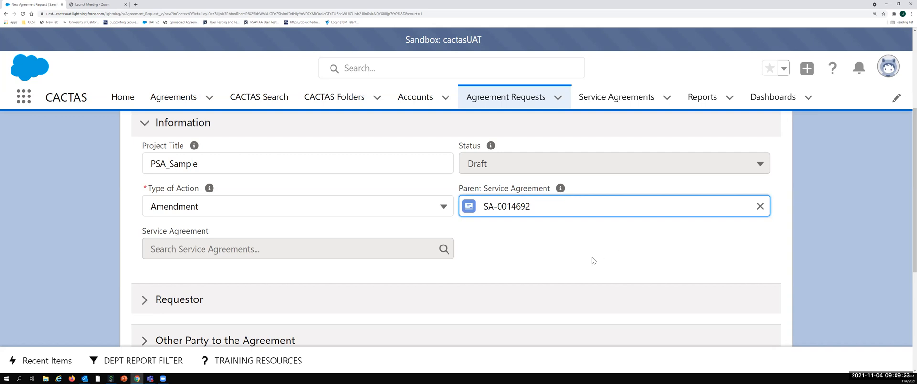
Step: Collapse the Information section and review the department and contact fields in the Requestor section
{"action": "scroll", "coordinate": [587, 262], "scroll_direction": "down", "scroll_amount": 1}
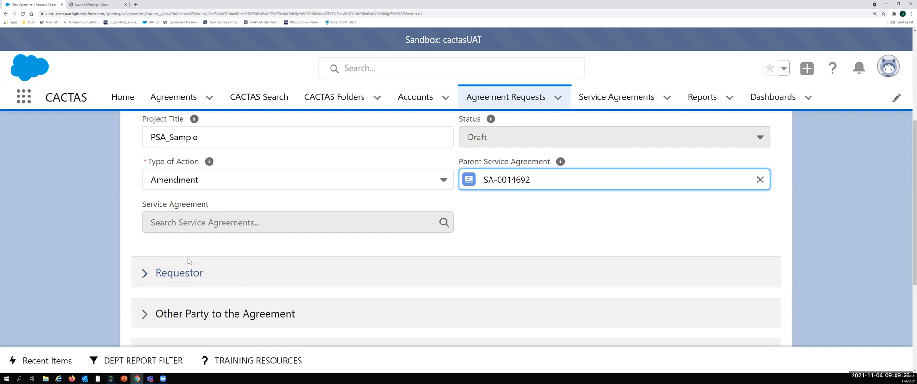
{"action": "scroll", "coordinate": [193, 220], "scroll_direction": "up", "scroll_amount": 2}
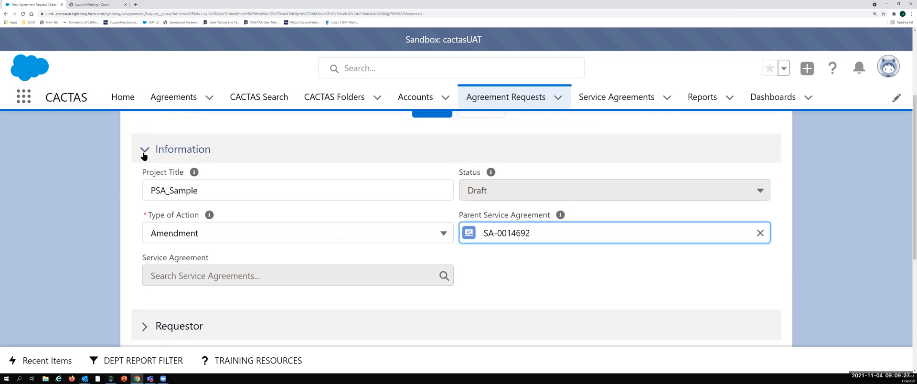
{"action": "left_click", "coordinate": [144, 153]}
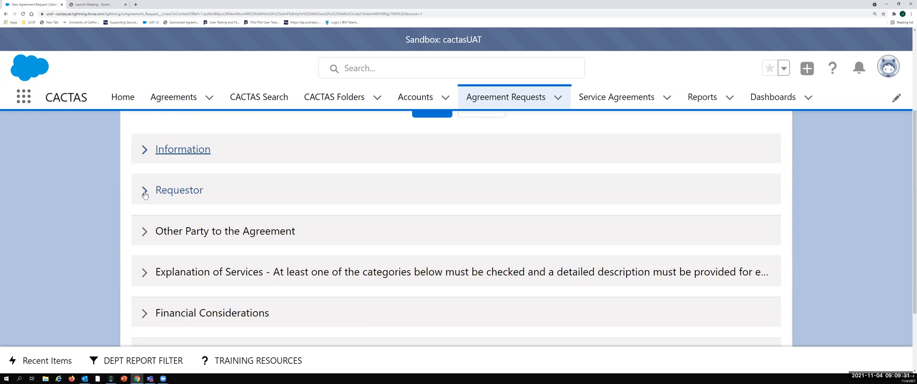
{"action": "left_click", "coordinate": [384, 201]}
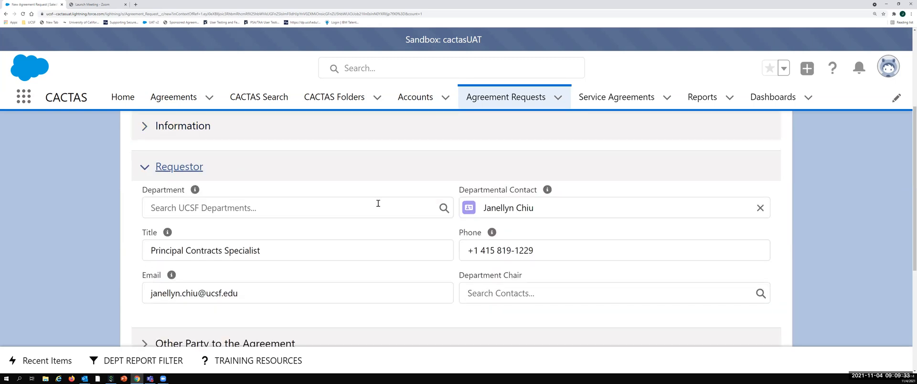
{"action": "left_click", "coordinate": [255, 204]}
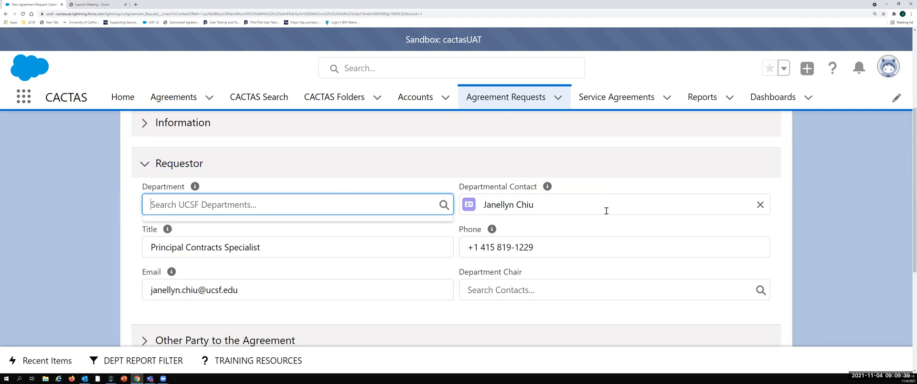
{"action": "left_click", "coordinate": [594, 176]}
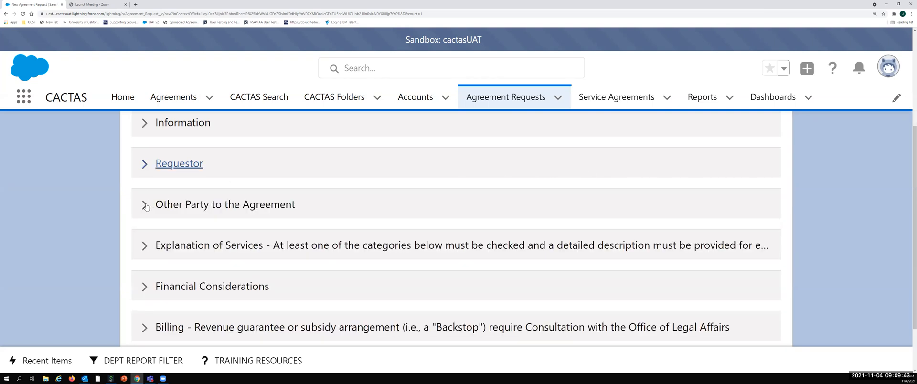
Step: Expand the Other Party to the Agreement section and read the help for Name of Other Party and Account Site Type
{"action": "left_click", "coordinate": [288, 208]}
{"action": "scroll", "coordinate": [288, 213], "scroll_direction": "down", "scroll_amount": 1}
{"action": "scroll", "coordinate": [288, 212], "scroll_direction": "down", "scroll_amount": 1}
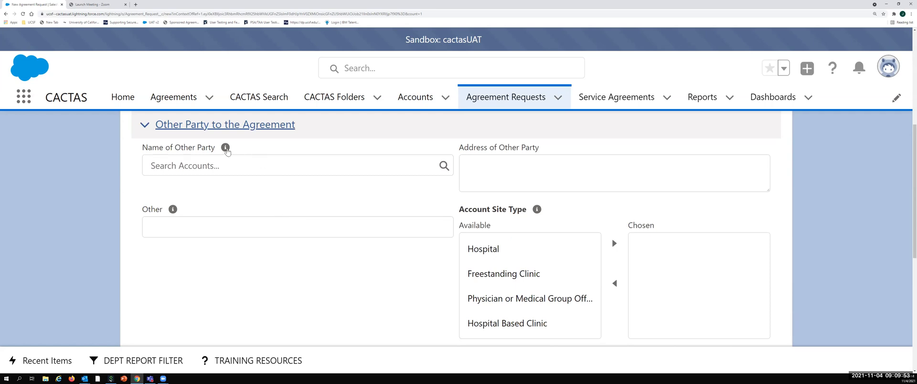
{"action": "mouse_move", "coordinate": [227, 152]}
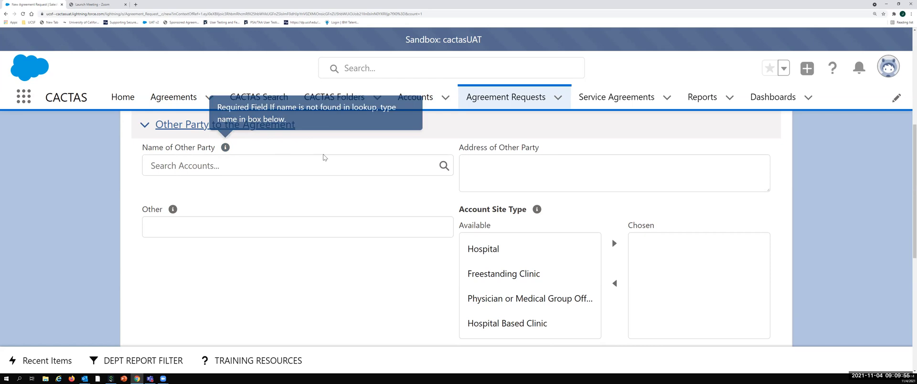
{"action": "mouse_move", "coordinate": [536, 210]}
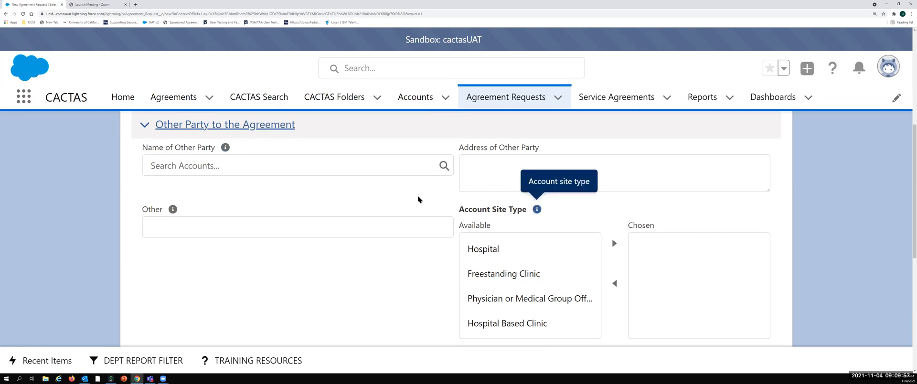
Step: Look up County of Alameda and select it as the name of the other party
{"action": "left_click", "coordinate": [213, 167]}
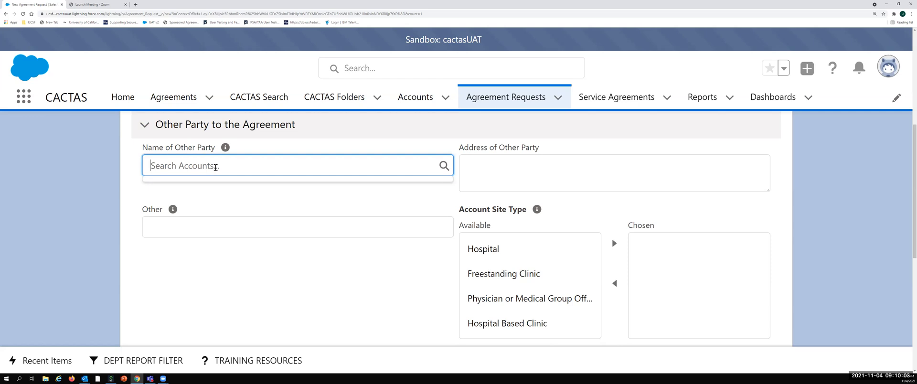
{"action": "type", "text": "County of ale"}
{"action": "key", "text": "BackSpace"}
{"action": "key", "text": "BackSpace"}
{"action": "key", "text": "BackSpace"}
{"action": "type", "text": "Alamde"}
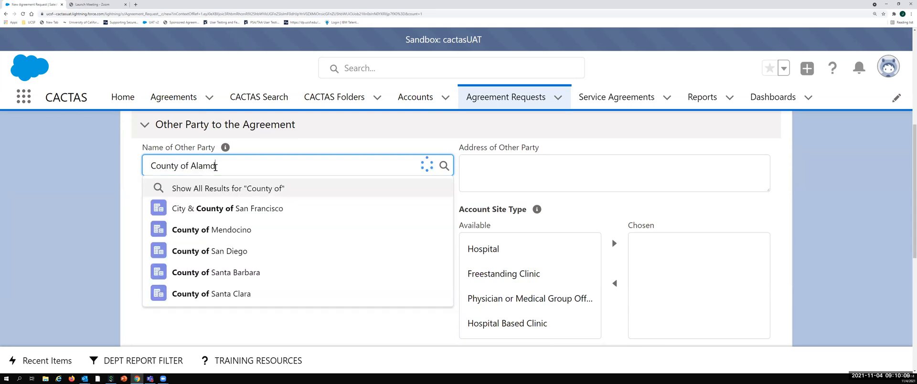
{"action": "key", "text": "BackSpace"}
{"action": "key", "text": "BackSpace"}
{"action": "type", "text": "eda"}
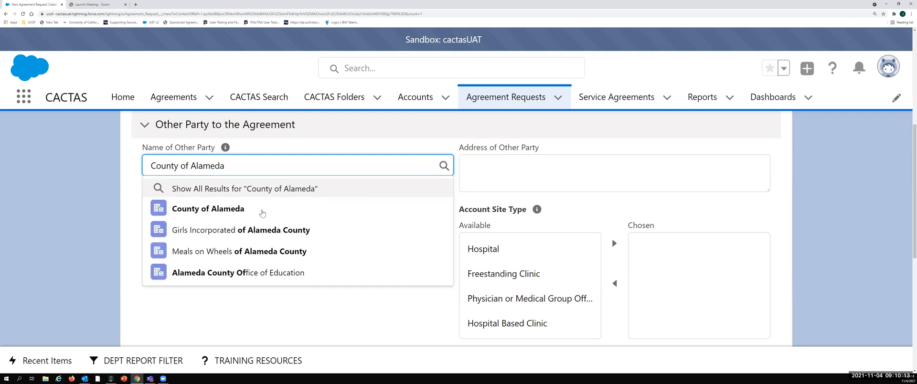
{"action": "left_click", "coordinate": [245, 212]}
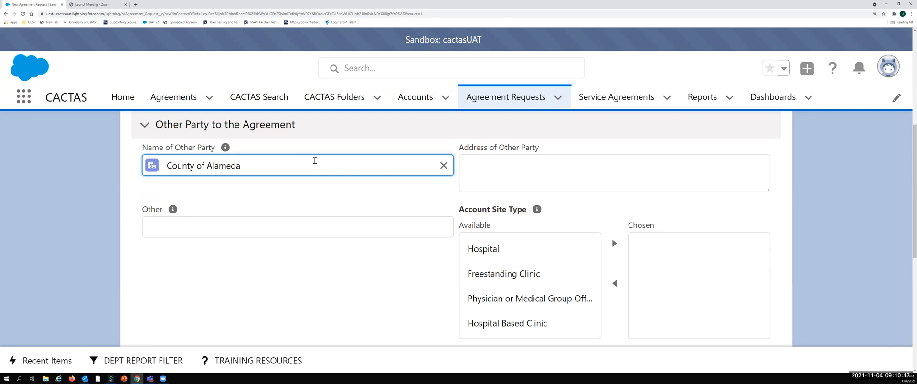
Step: Enter Highland Hospital in the Other field of the other party's details
{"action": "left_click", "coordinate": [298, 226]}
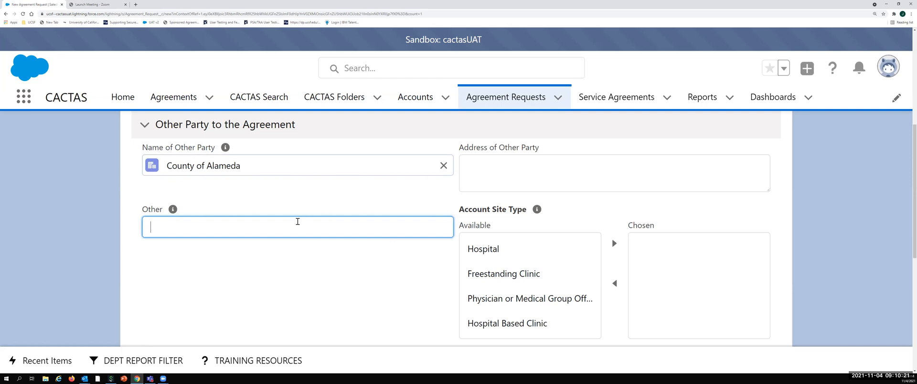
{"action": "type", "text": "Highland "}
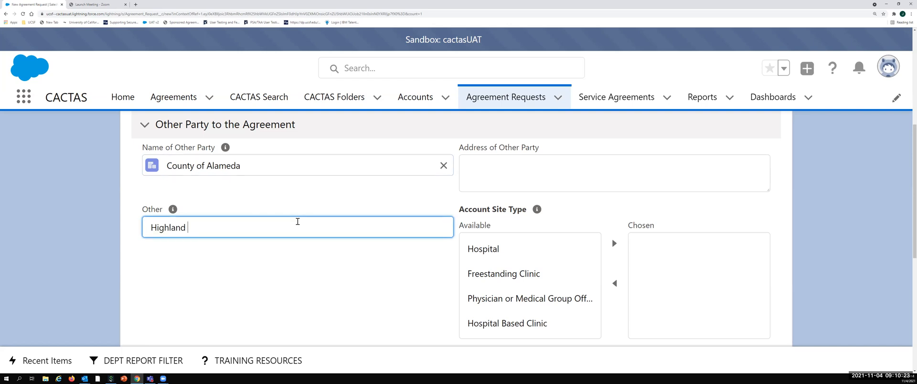
{"action": "type", "text": "Hospital"}
Step: Add Hospital to the chosen account site types for the other party
{"action": "left_click", "coordinate": [567, 159]}
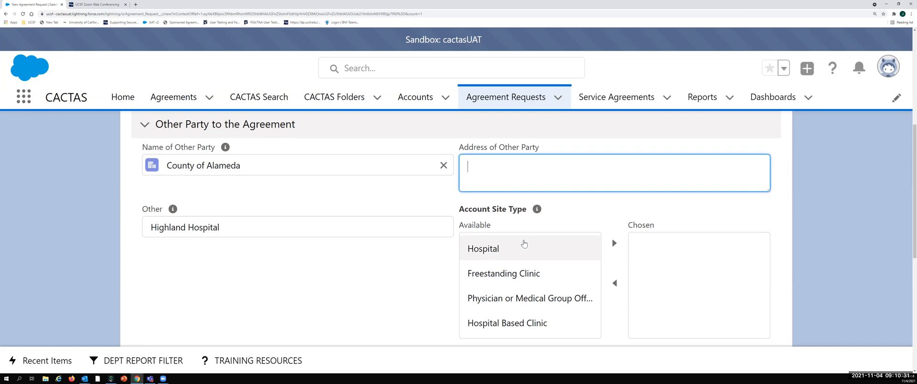
{"action": "scroll", "coordinate": [523, 244], "scroll_direction": "down", "scroll_amount": 1}
{"action": "left_click", "coordinate": [594, 217]}
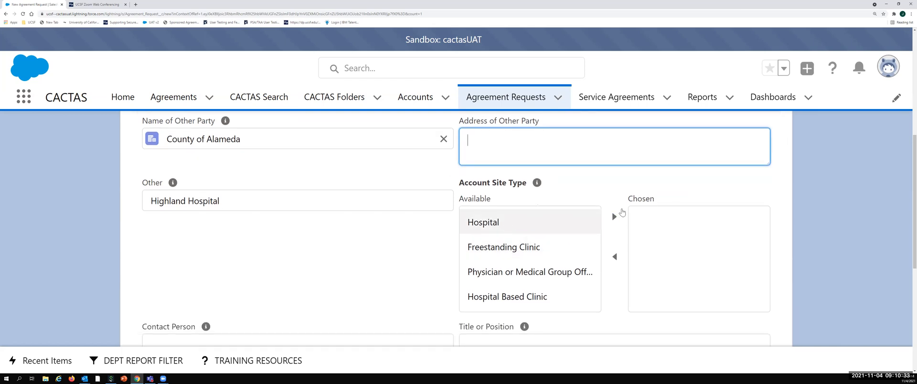
{"action": "left_click", "coordinate": [614, 216]}
{"action": "left_click", "coordinate": [515, 222]}
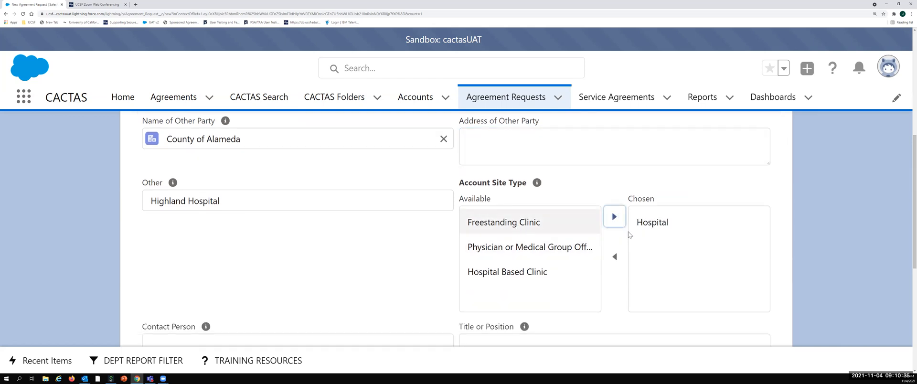
{"action": "left_click", "coordinate": [561, 246]}
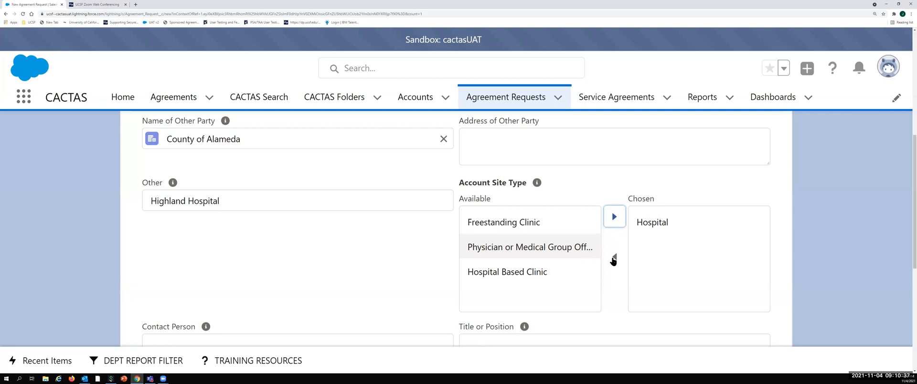
{"action": "left_click", "coordinate": [613, 258]}
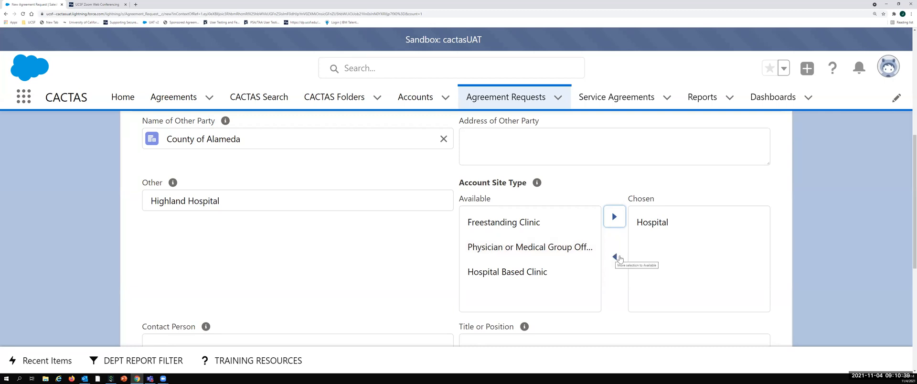
Step: Collapse the Other Party section and open Explanation of Services to check the help for Proposed Start Date
{"action": "scroll", "coordinate": [536, 249], "scroll_direction": "down", "scroll_amount": 1}
{"action": "scroll", "coordinate": [536, 249], "scroll_direction": "down", "scroll_amount": 1}
{"action": "scroll", "coordinate": [525, 249], "scroll_direction": "up", "scroll_amount": 4}
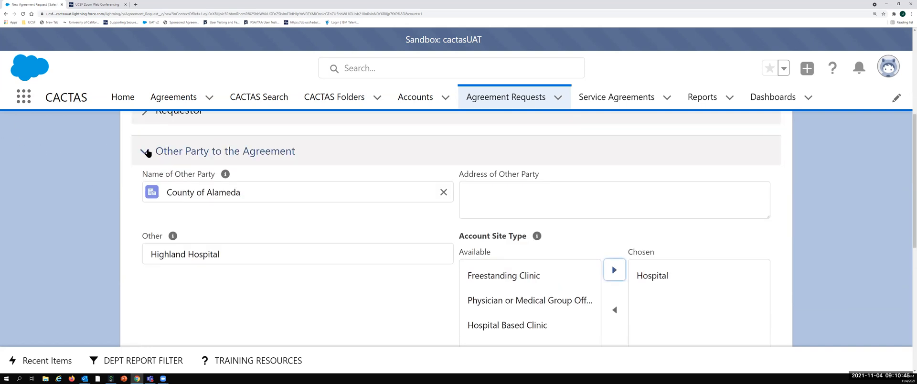
{"action": "left_click", "coordinate": [146, 152]}
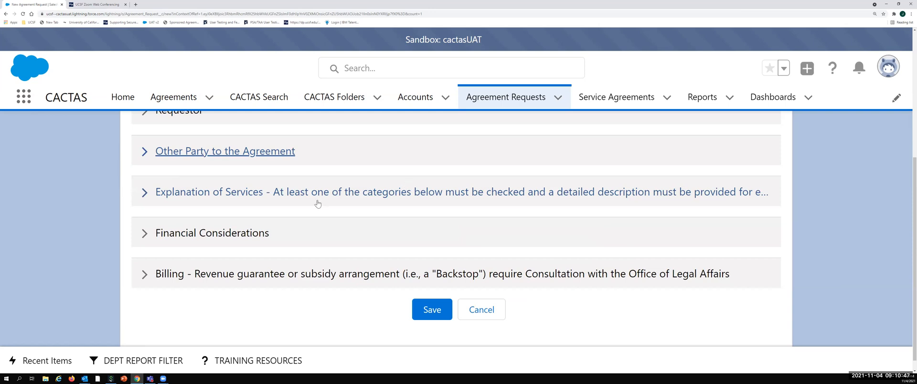
{"action": "left_click", "coordinate": [271, 183]}
{"action": "scroll", "coordinate": [270, 178], "scroll_direction": "down", "scroll_amount": 1}
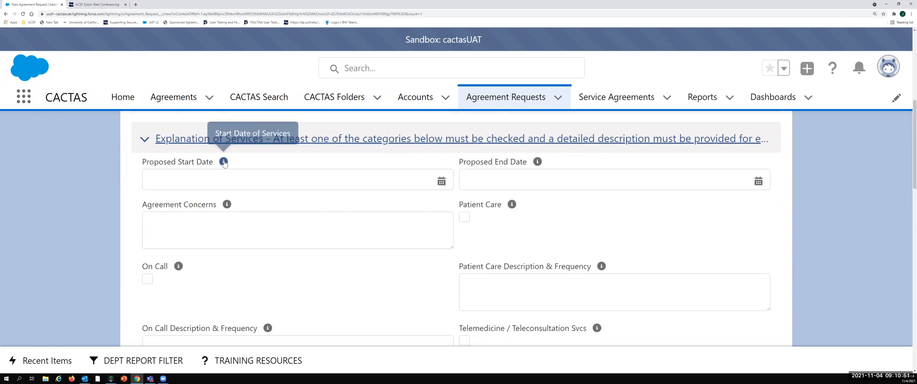
{"action": "left_click", "coordinate": [223, 163]}
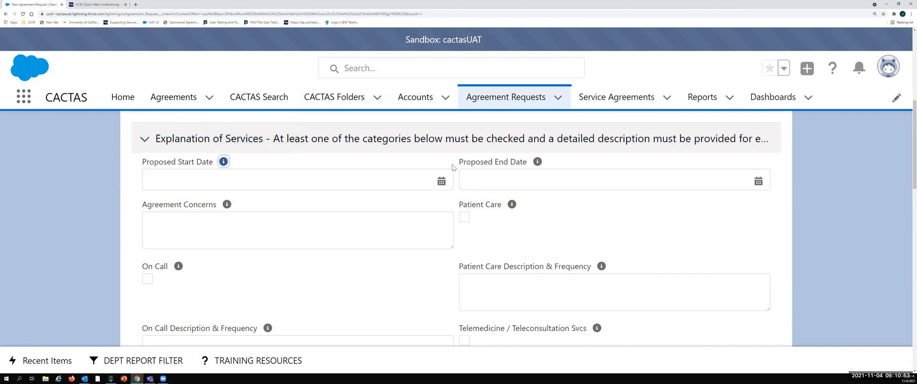
Step: Set the Proposed Start Date to Nov 4, 2021 and the Proposed End Date to Nov 12, 2022
{"action": "left_click", "coordinate": [441, 181]}
{"action": "left_click", "coordinate": [383, 258]}
{"action": "left_click", "coordinate": [768, 178]}
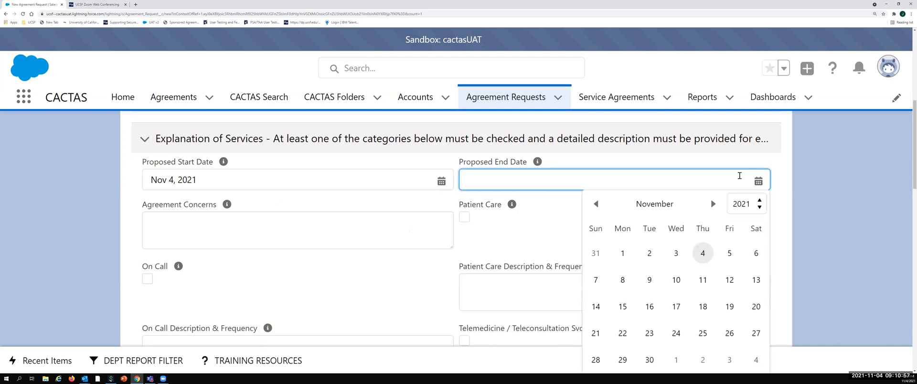
{"action": "left_click", "coordinate": [763, 208]}
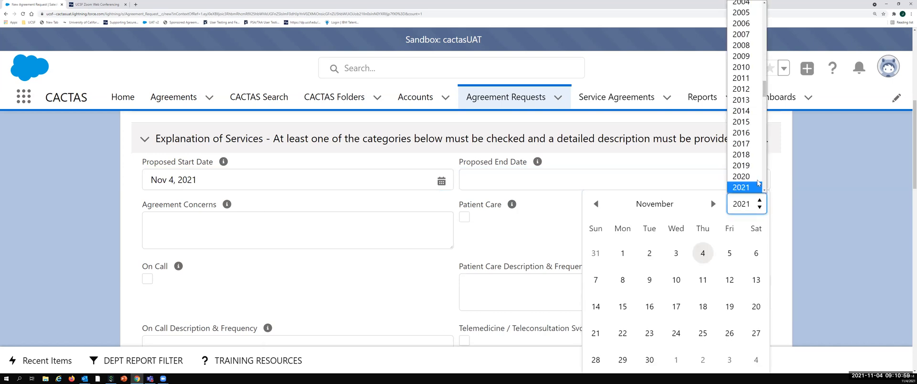
{"action": "left_click", "coordinate": [765, 189]}
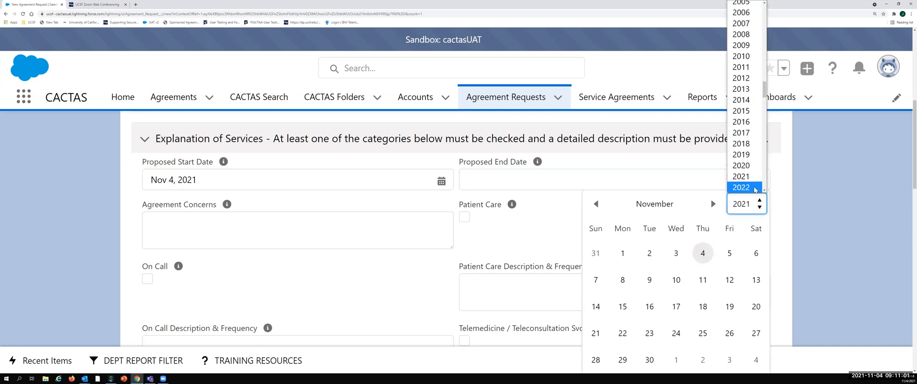
{"action": "left_click", "coordinate": [753, 188]}
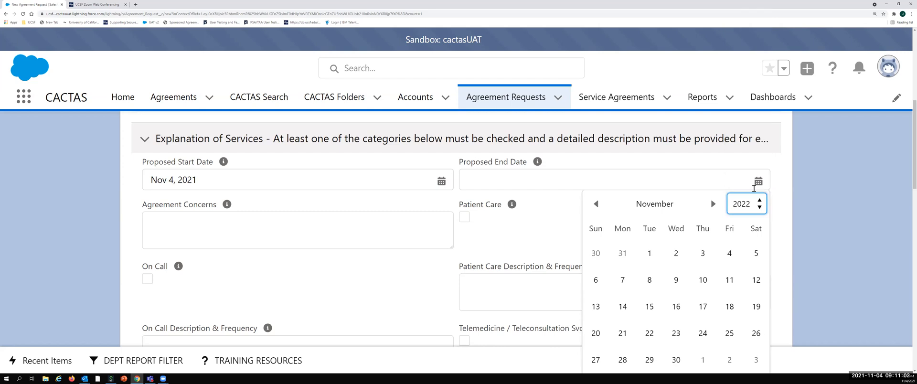
{"action": "left_click", "coordinate": [755, 280]}
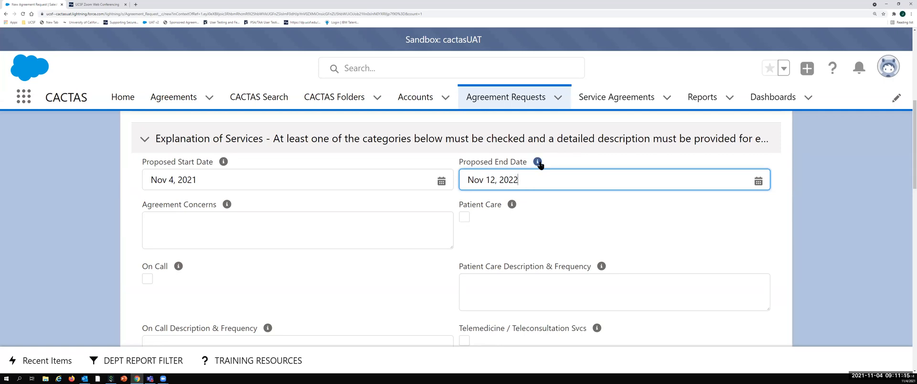
{"action": "mouse_move", "coordinate": [538, 163]}
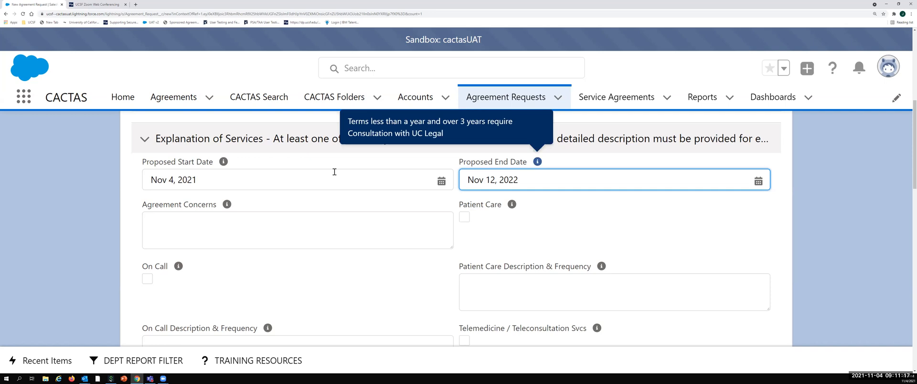
{"action": "mouse_move", "coordinate": [223, 163]}
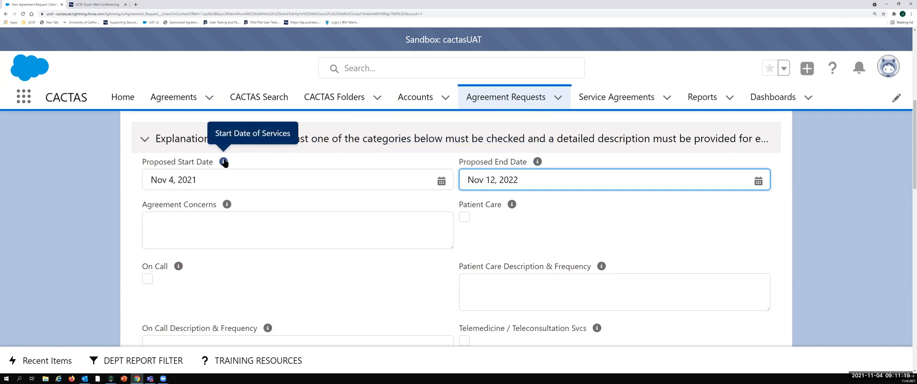
Step: Mark Patient Care as a service provided under the agreement
{"action": "scroll", "coordinate": [224, 163], "scroll_direction": "down", "scroll_amount": 1}
{"action": "left_click", "coordinate": [228, 193]}
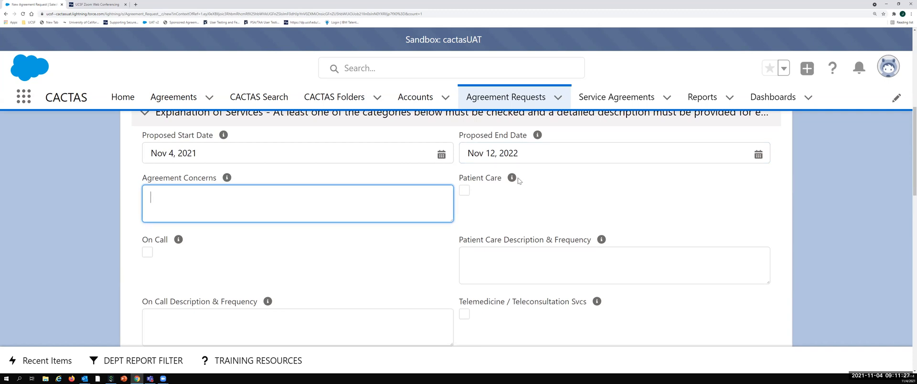
{"action": "scroll", "coordinate": [518, 180], "scroll_direction": "down", "scroll_amount": 1}
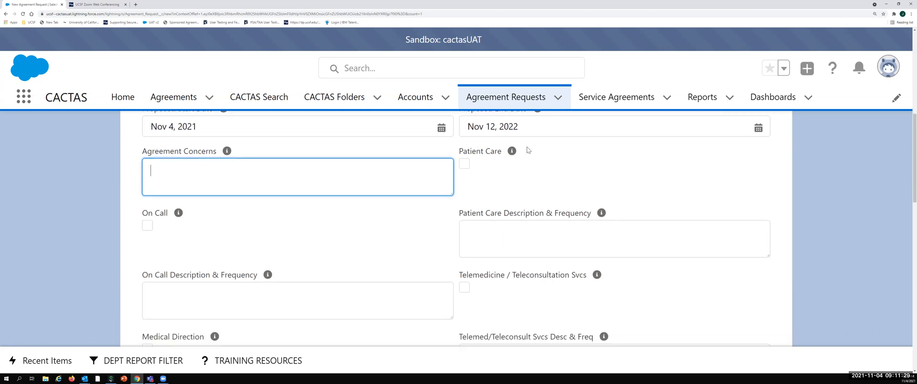
{"action": "left_click", "coordinate": [464, 164]}
{"action": "mouse_move", "coordinate": [513, 153]}
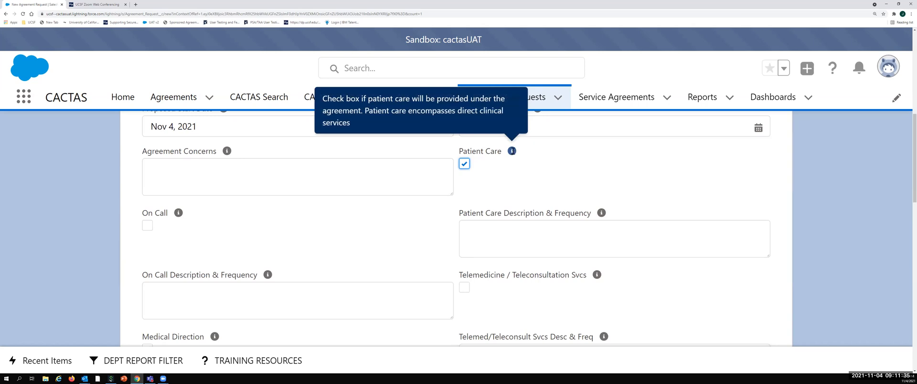
{"action": "mouse_move", "coordinate": [177, 213]}
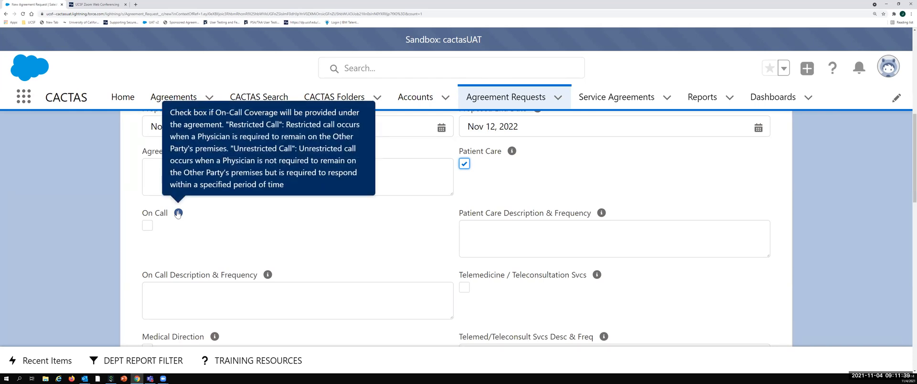
{"action": "mouse_move", "coordinate": [271, 276]}
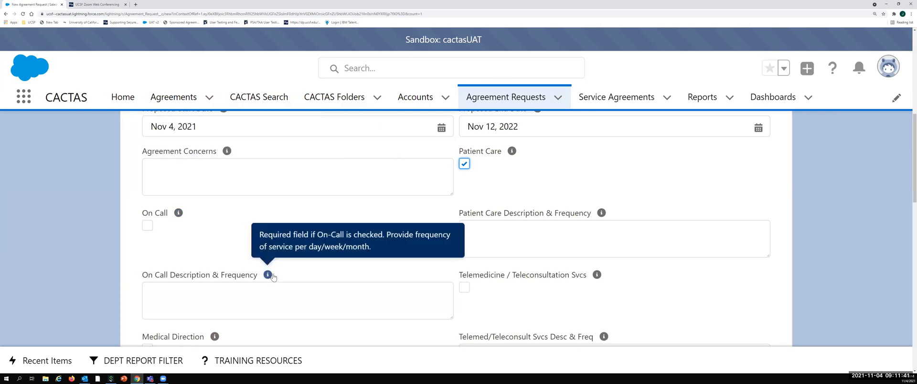
Step: Enter "scope and frequency ex. 3x a week for 4 hours per day" as the Patient Care Description & Frequency
{"action": "scroll", "coordinate": [347, 272], "scroll_direction": "down", "scroll_amount": 1}
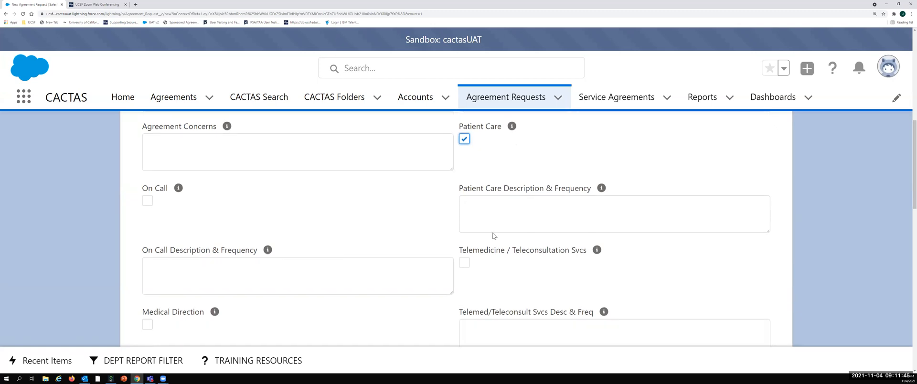
{"action": "left_click", "coordinate": [492, 202]}
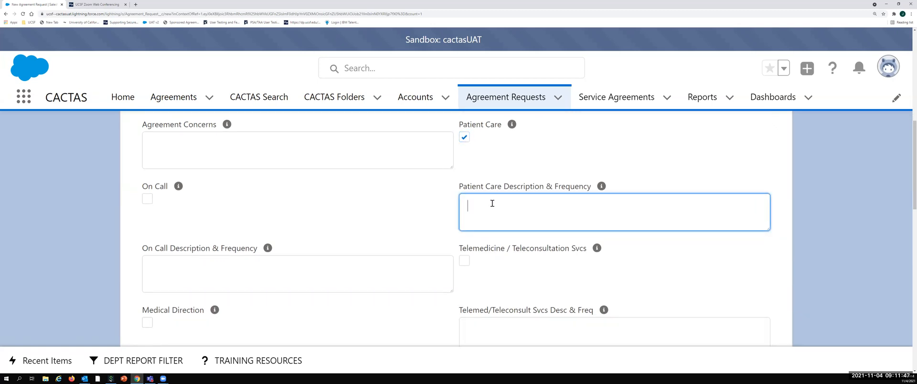
{"action": "type", "text": "scope and frq"}
{"action": "type", "text": "u"}
{"action": "key", "text": "BackSpace"}
{"action": "key", "text": "BackSpace"}
{"action": "type", "text": "equency ex. 2x a"}
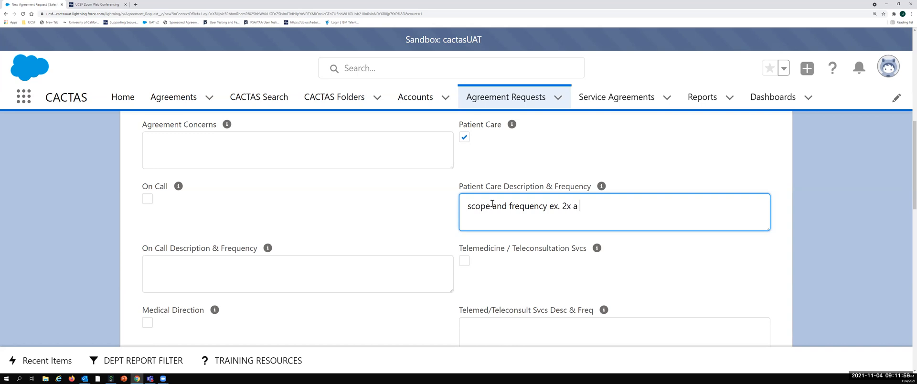
{"action": "key", "text": "BackSpace"}
{"action": "key", "text": "BackSpace"}
{"action": "type", "text": "3x a wekk"}
{"action": "key", "text": "BackSpace"}
{"action": "key", "text": "BackSpace"}
{"action": "type", "text": "ek for 4 hours per day"}
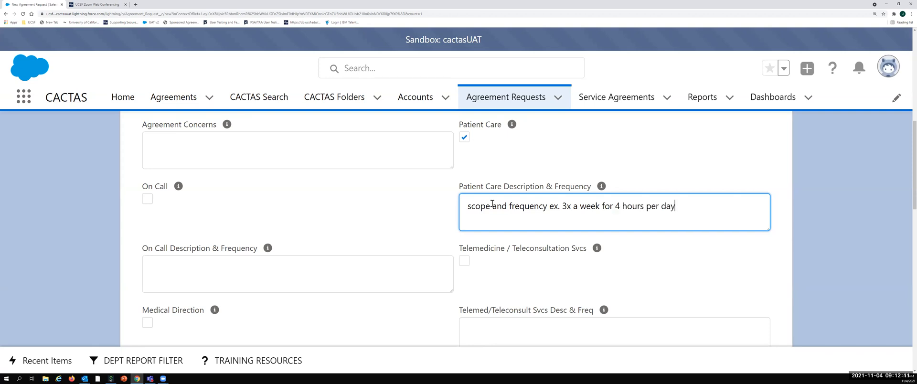
Step: Set the PSA Service Responsibility to Dept/Division
{"action": "scroll", "coordinate": [521, 223], "scroll_direction": "down", "scroll_amount": 1}
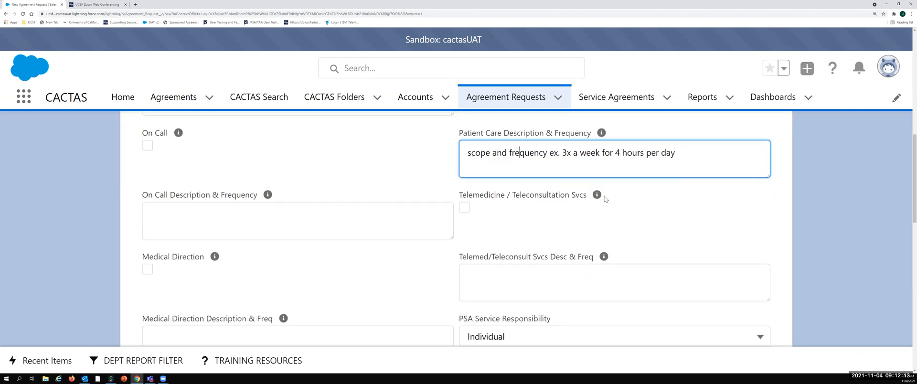
{"action": "mouse_move", "coordinate": [599, 201]}
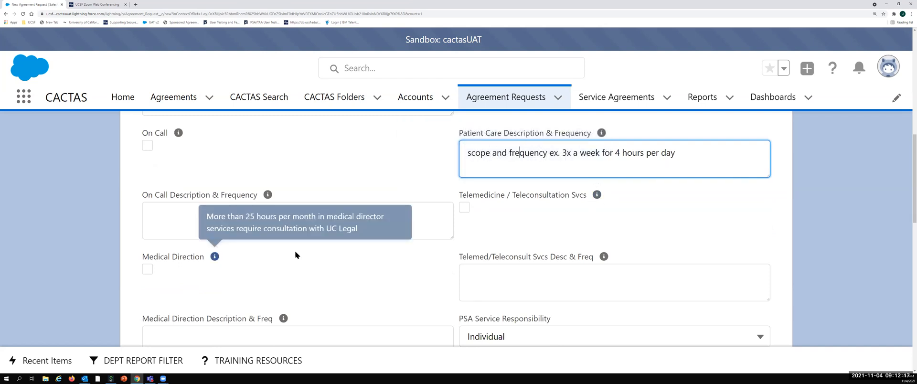
{"action": "scroll", "coordinate": [296, 254], "scroll_direction": "down", "scroll_amount": 1}
{"action": "scroll", "coordinate": [296, 254], "scroll_direction": "down", "scroll_amount": 2}
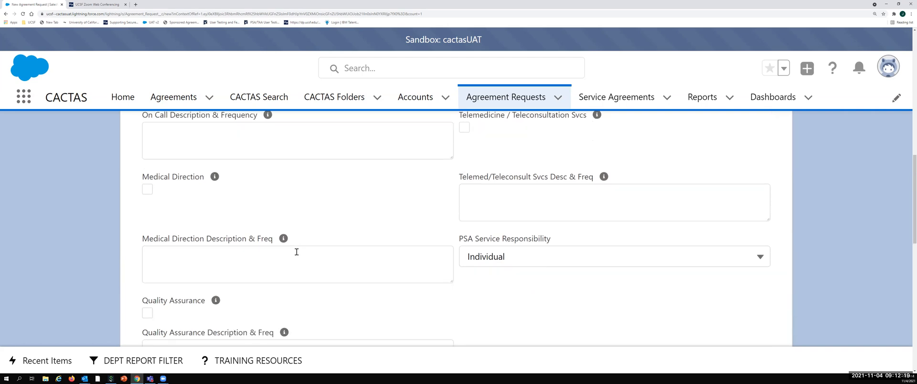
{"action": "left_click", "coordinate": [760, 204]}
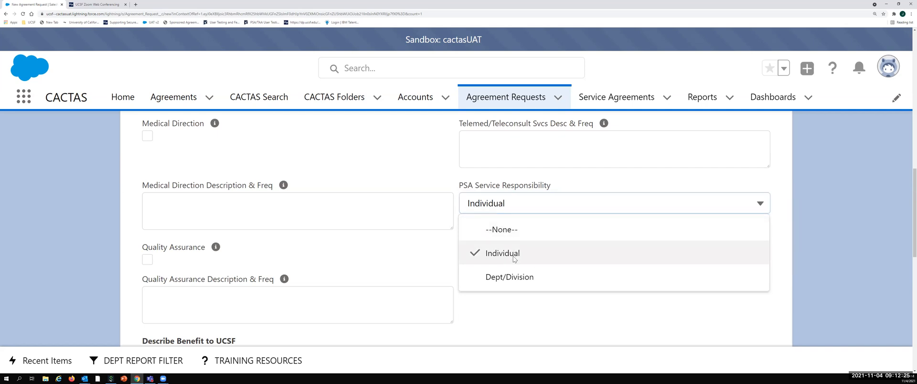
{"action": "left_click", "coordinate": [760, 204]}
{"action": "left_click", "coordinate": [760, 203]}
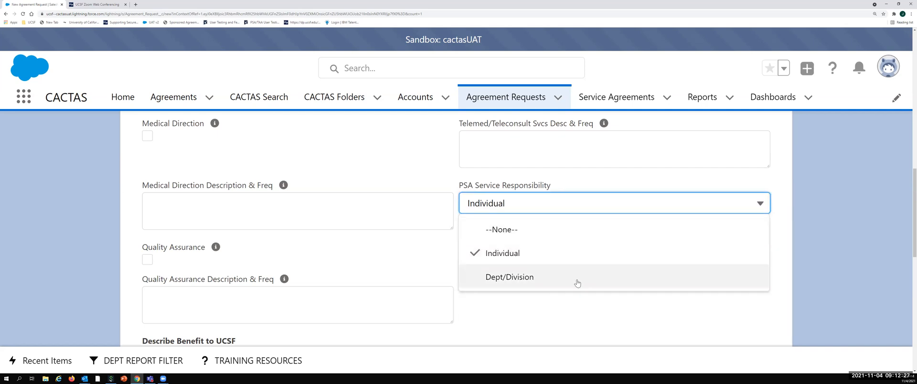
{"action": "left_click", "coordinate": [579, 284]}
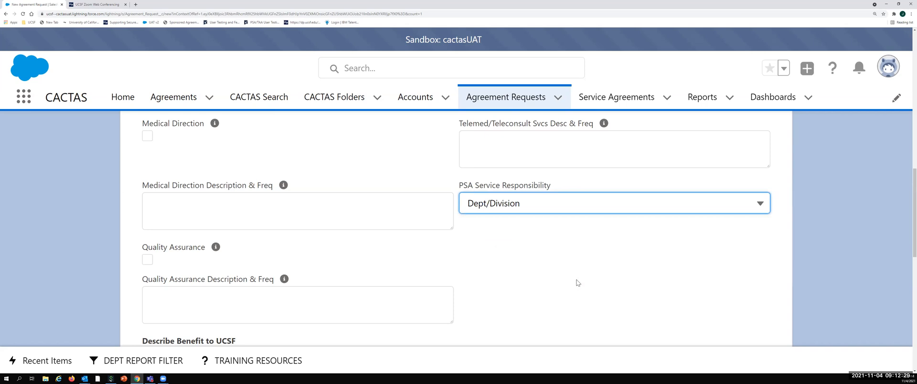
Step: Add Community Service to the chosen benefits to UCSF
{"action": "scroll", "coordinate": [578, 282], "scroll_direction": "down", "scroll_amount": 4}
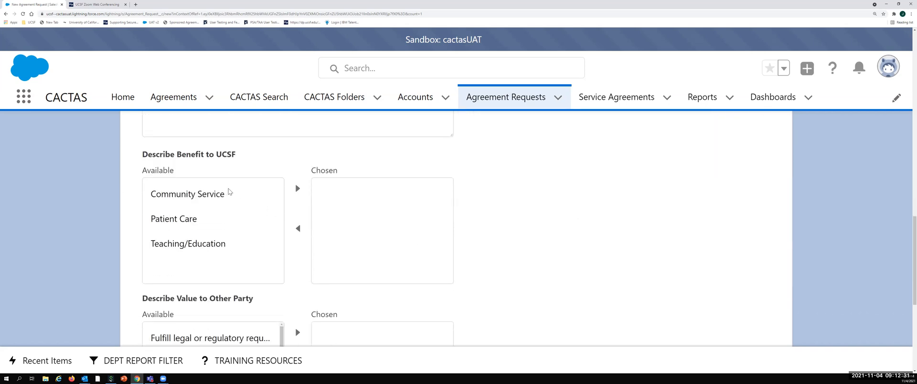
{"action": "left_click", "coordinate": [249, 194]}
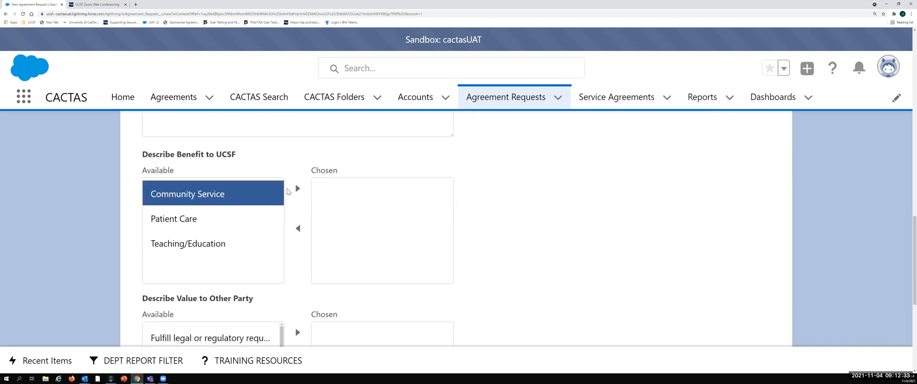
{"action": "left_click", "coordinate": [297, 188]}
Step: Add Teaching/Education to the chosen benefits to UCSF and move it back to the available ones
{"action": "left_click", "coordinate": [245, 217]}
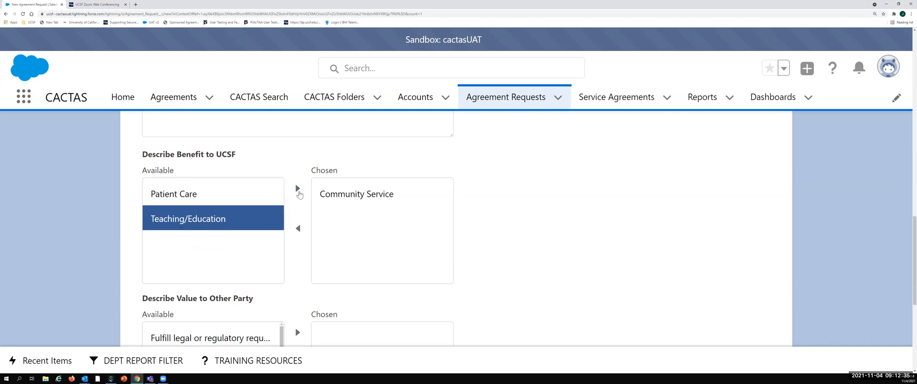
{"action": "left_click", "coordinate": [298, 189]}
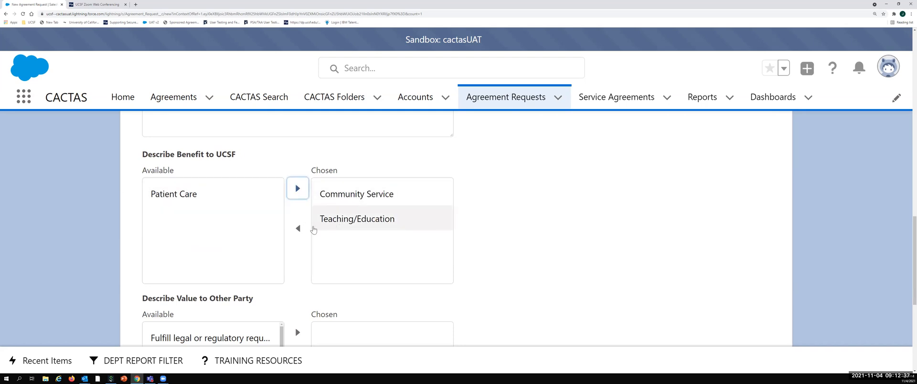
{"action": "left_click", "coordinate": [313, 228]}
{"action": "left_click", "coordinate": [298, 229]}
{"action": "left_click", "coordinate": [312, 189]}
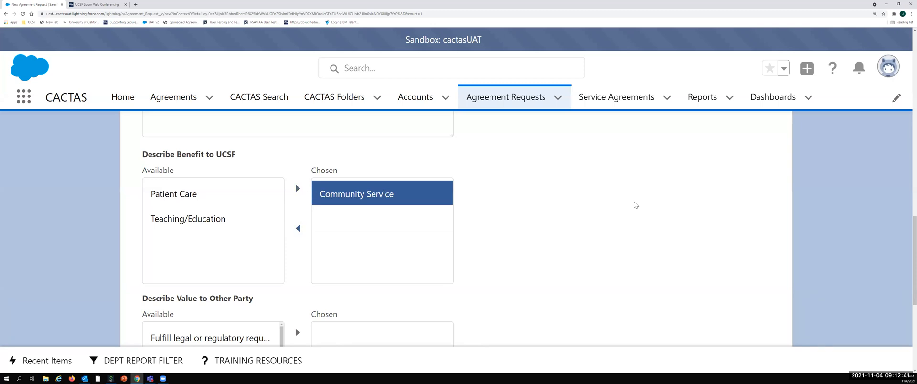
Step: Add the values on fulfilling legal or regulatory requirements, furthering the entity's charitable purpose and "Required pursuant to the facility" to the other party's chosen values
{"action": "scroll", "coordinate": [635, 205], "scroll_direction": "down", "scroll_amount": 3}
{"action": "scroll", "coordinate": [282, 185], "scroll_direction": "down", "scroll_amount": 2}
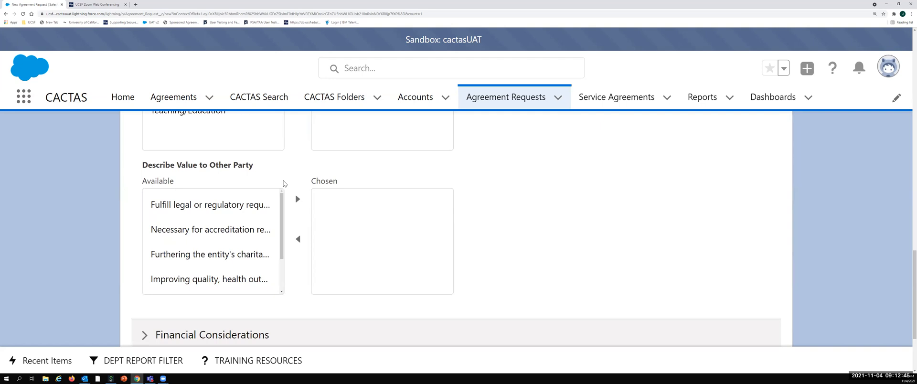
{"action": "left_click", "coordinate": [251, 208]}
{"action": "left_click", "coordinate": [297, 199]}
{"action": "left_click", "coordinate": [255, 230]}
{"action": "left_click", "coordinate": [297, 199]}
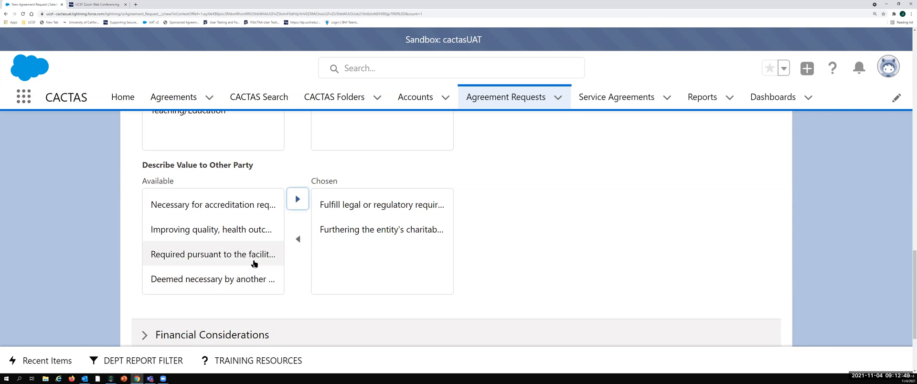
{"action": "left_click", "coordinate": [254, 263]}
{"action": "left_click", "coordinate": [297, 199]}
Step: Remove the "Required pursuant" and "Fulfill legal or regulatory" entries from the chosen values to the other party
{"action": "left_click", "coordinate": [405, 259]}
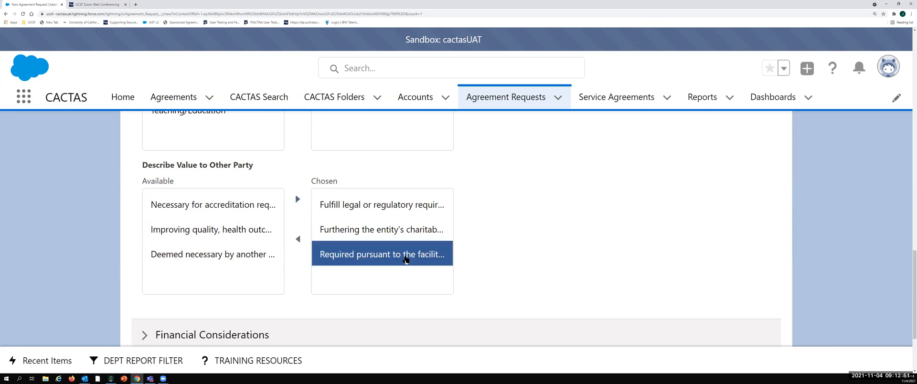
{"action": "left_click", "coordinate": [298, 238]}
{"action": "left_click", "coordinate": [338, 210]}
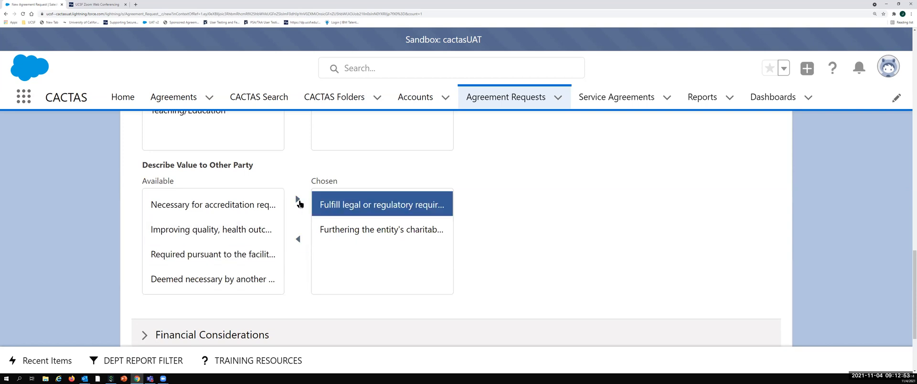
{"action": "left_click", "coordinate": [298, 239]}
Step: Expand the Financial Considerations section and review its rent, fund, patient registration, medical record and leasing fields
{"action": "scroll", "coordinate": [267, 239], "scroll_direction": "down", "scroll_amount": 2}
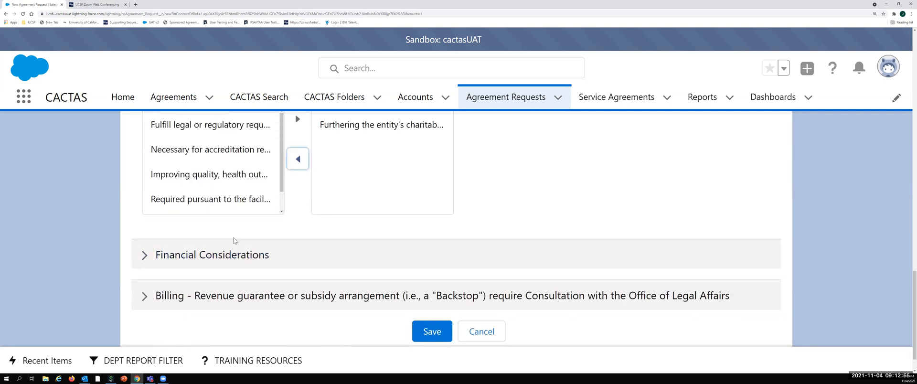
{"action": "scroll", "coordinate": [234, 241], "scroll_direction": "up", "scroll_amount": 1}
{"action": "left_click", "coordinate": [146, 282]}
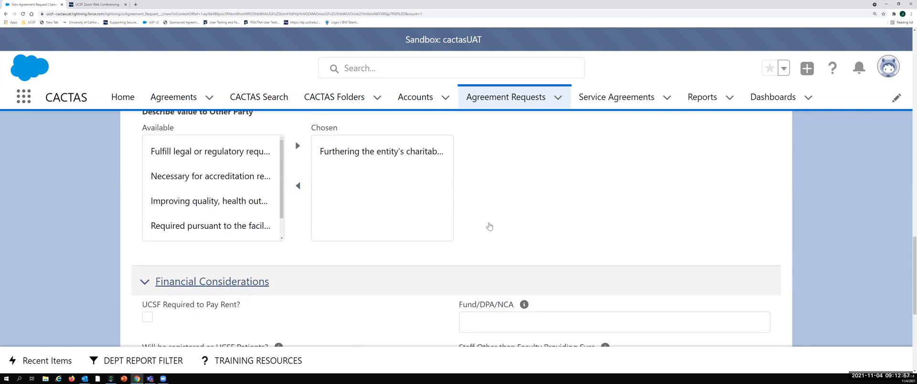
{"action": "scroll", "coordinate": [489, 226], "scroll_direction": "down", "scroll_amount": 3}
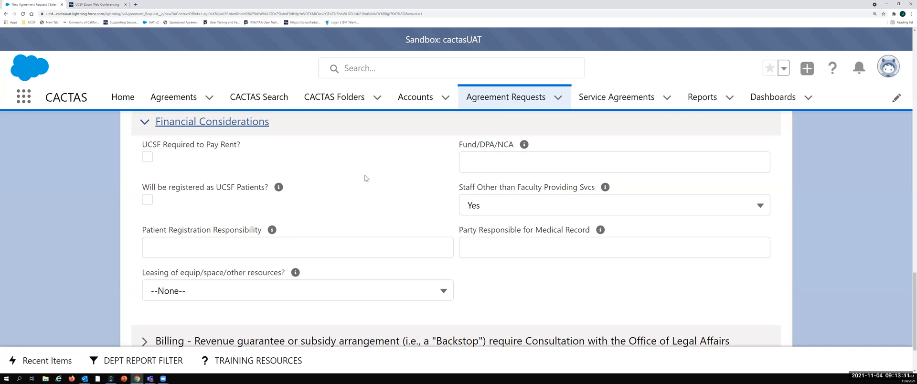
{"action": "scroll", "coordinate": [382, 159], "scroll_direction": "down", "scroll_amount": 1}
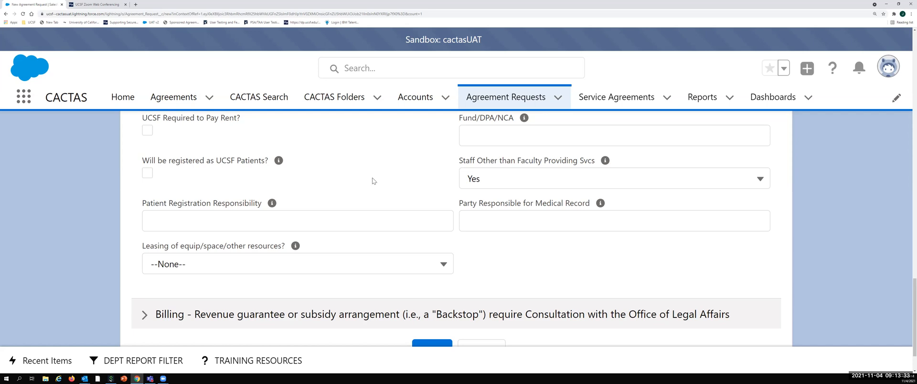
Step: Expand the Billing section and choose Other Party as the organization doing 3rd party payor ProFee
{"action": "scroll", "coordinate": [551, 191], "scroll_direction": "down", "scroll_amount": 1}
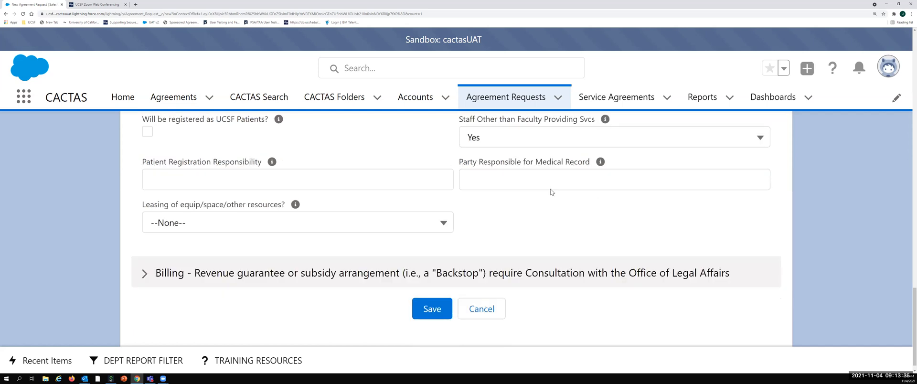
{"action": "left_click", "coordinate": [145, 262]}
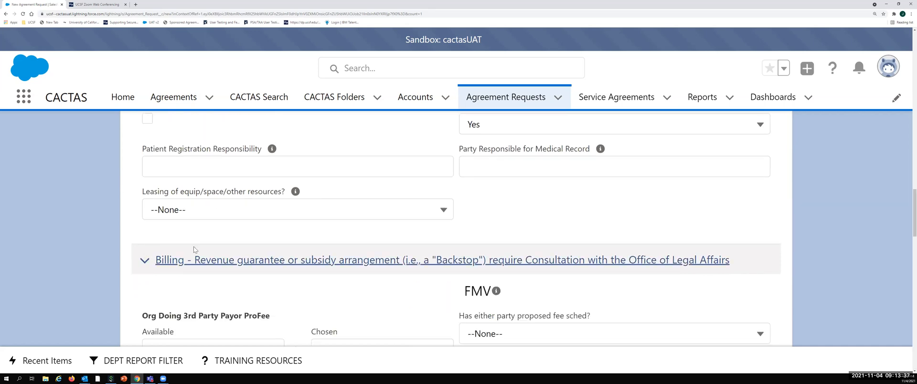
{"action": "scroll", "coordinate": [246, 241], "scroll_direction": "down", "scroll_amount": 3}
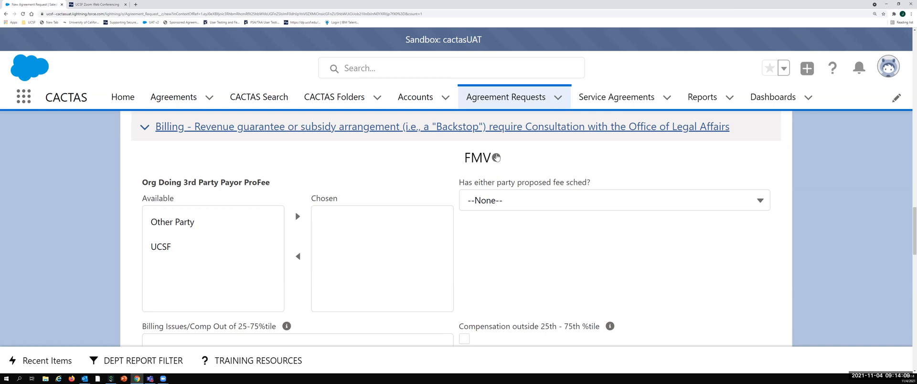
{"action": "mouse_move", "coordinate": [496, 158]}
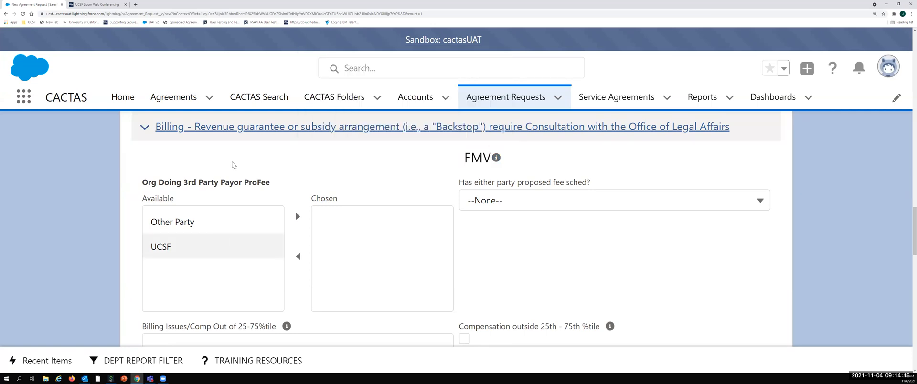
{"action": "scroll", "coordinate": [210, 206], "scroll_direction": "down", "scroll_amount": 1}
{"action": "left_click", "coordinate": [210, 204]}
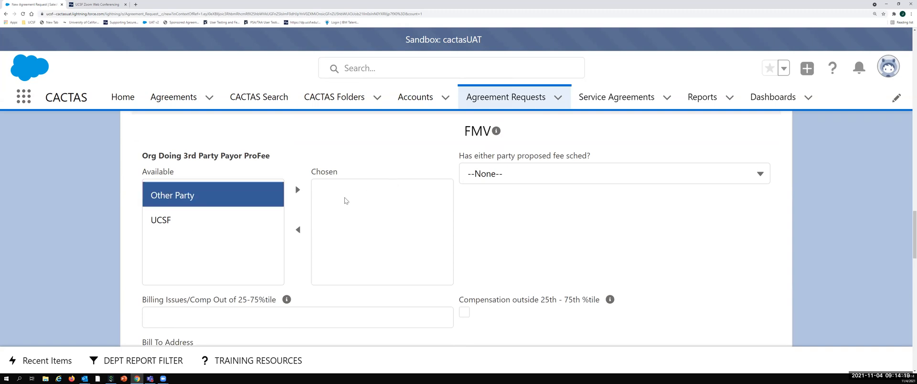
{"action": "left_click", "coordinate": [298, 190]}
Step: Mark the compensation as outside the 25th - 75th percentile
{"action": "scroll", "coordinate": [358, 174], "scroll_direction": "down", "scroll_amount": 2}
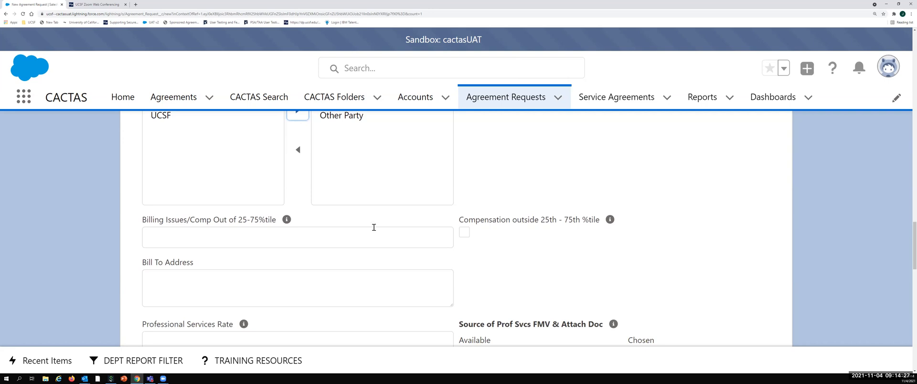
{"action": "mouse_move", "coordinate": [286, 221]}
{"action": "left_click", "coordinate": [465, 232]}
Step: Set the Professional Services Rate to $200.00
{"action": "scroll", "coordinate": [556, 226], "scroll_direction": "up", "scroll_amount": 3}
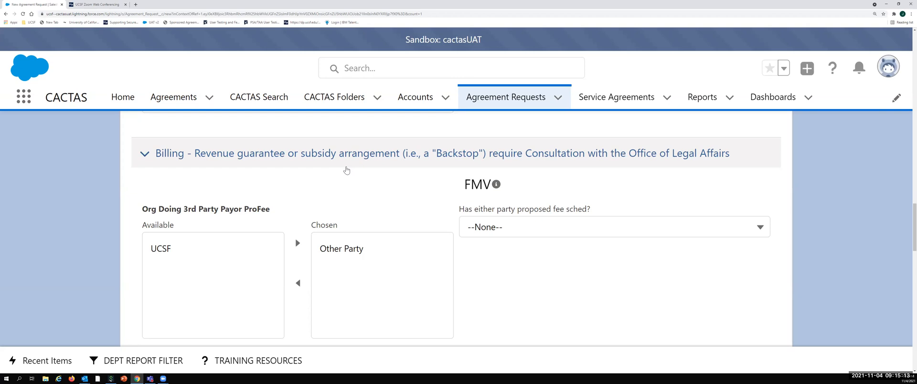
{"action": "scroll", "coordinate": [346, 170], "scroll_direction": "down", "scroll_amount": 1}
{"action": "scroll", "coordinate": [349, 177], "scroll_direction": "down", "scroll_amount": 2}
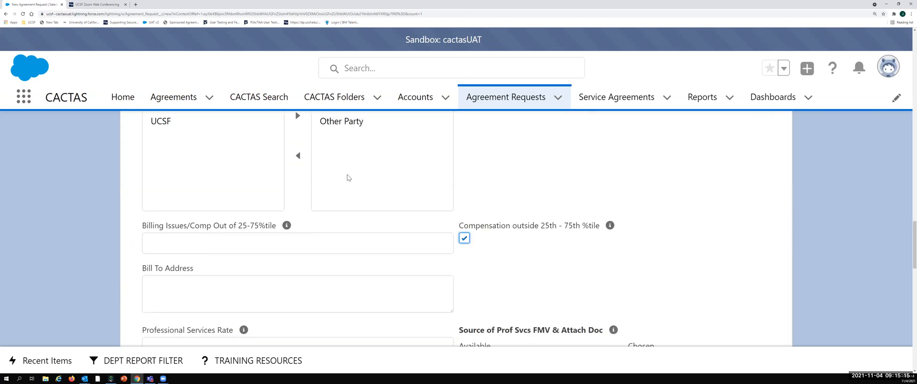
{"action": "scroll", "coordinate": [348, 175], "scroll_direction": "down", "scroll_amount": 1}
{"action": "scroll", "coordinate": [348, 175], "scroll_direction": "down", "scroll_amount": 1}
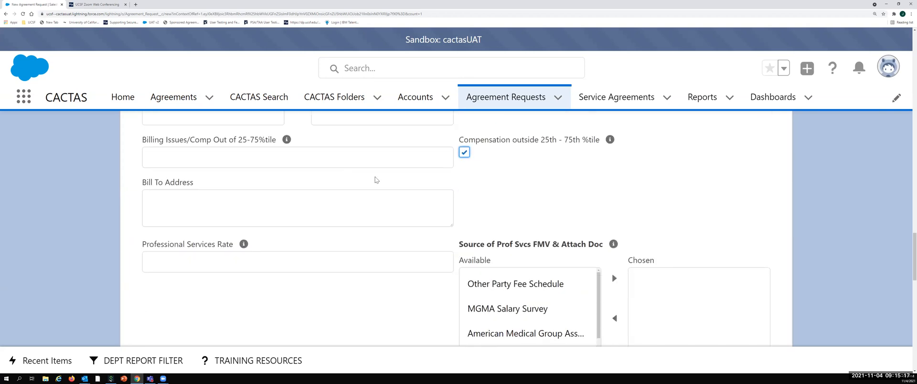
{"action": "scroll", "coordinate": [501, 181], "scroll_direction": "up", "scroll_amount": 1}
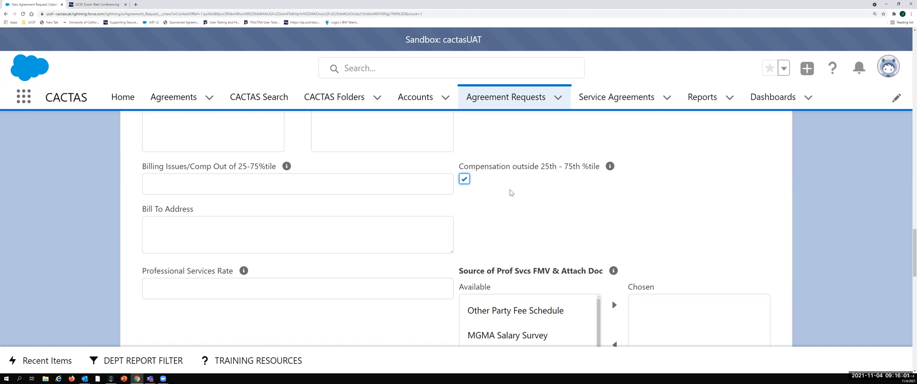
{"action": "scroll", "coordinate": [509, 191], "scroll_direction": "down", "scroll_amount": 1}
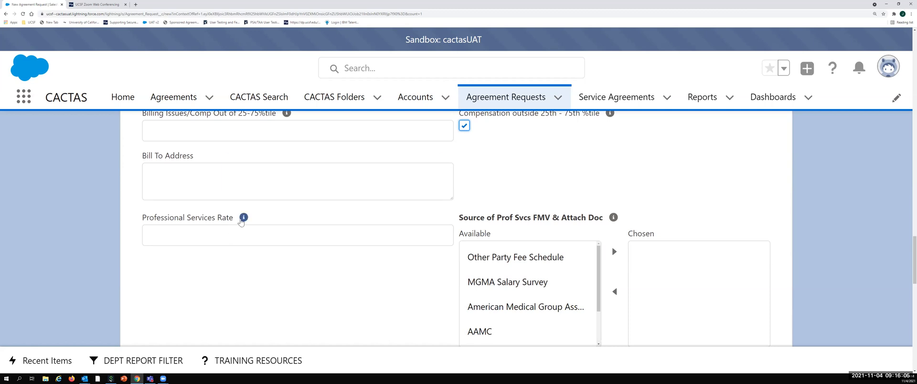
{"action": "mouse_move", "coordinate": [239, 222]}
{"action": "left_click", "coordinate": [179, 242]}
{"action": "type", "text": "200"}
{"action": "left_click", "coordinate": [305, 256]}
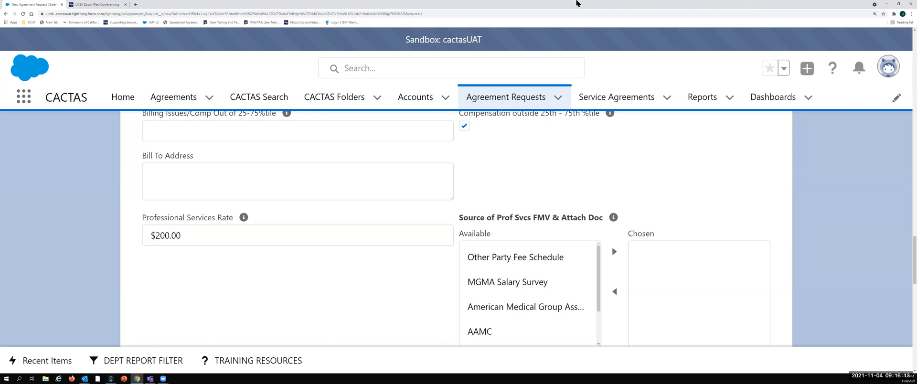
Step: Add Other Party Fee Schedule, the American Medical Group entry and Independent Evaluation Firm to the chosen sources of professional services FMV
{"action": "scroll", "coordinate": [626, 143], "scroll_direction": "down", "scroll_amount": 1}
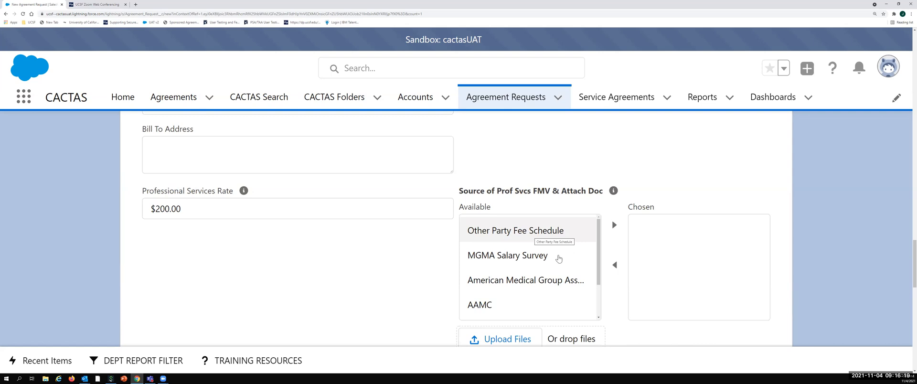
{"action": "left_click", "coordinate": [580, 235]}
{"action": "left_click", "coordinate": [614, 226]}
{"action": "left_click", "coordinate": [573, 255]}
{"action": "left_click", "coordinate": [614, 226]}
{"action": "left_click", "coordinate": [505, 286]}
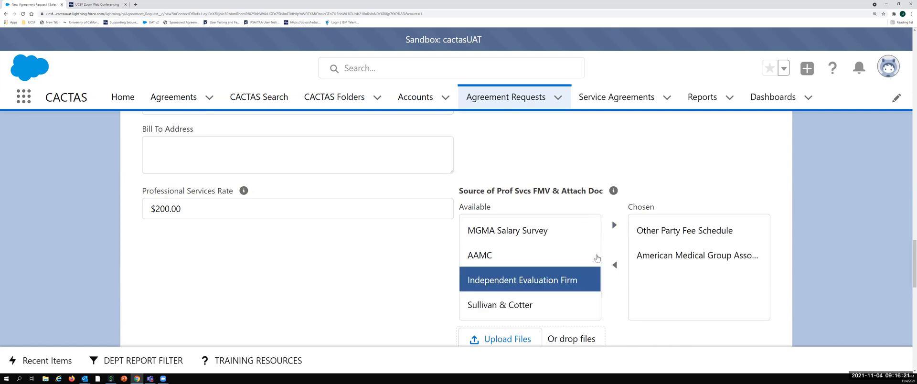
{"action": "left_click", "coordinate": [614, 226]}
Step: Add MGMA Salary Survey, AAMC and Sullivan & Cotter to the chosen sources of professional services FMV
{"action": "left_click", "coordinate": [535, 234]}
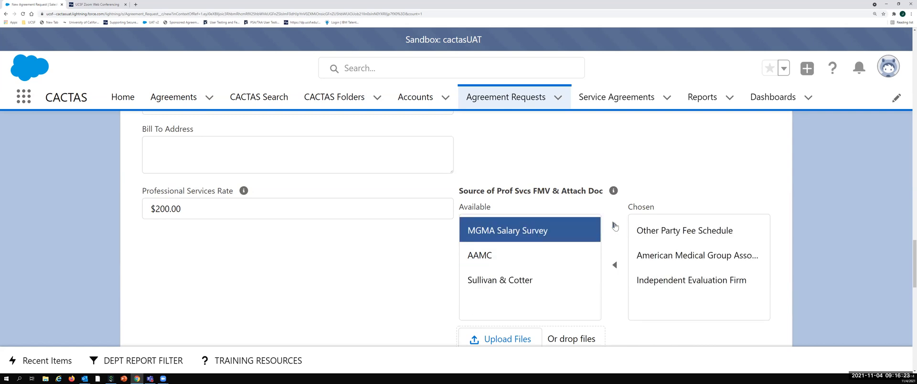
{"action": "left_click", "coordinate": [612, 227]}
{"action": "left_click", "coordinate": [599, 230]}
{"action": "left_click", "coordinate": [616, 226]}
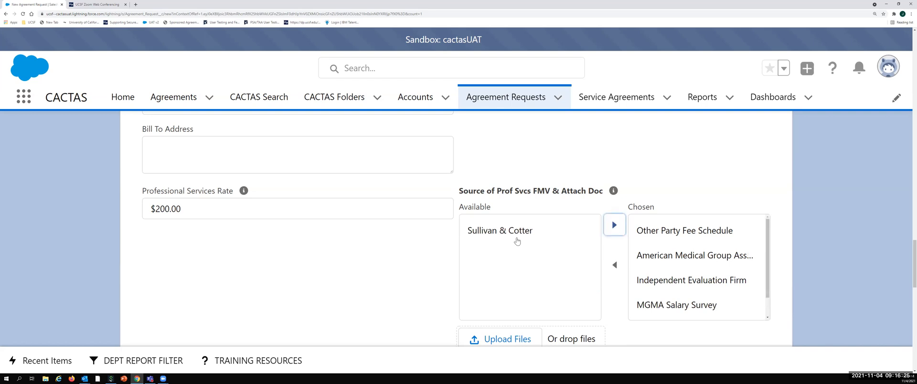
{"action": "left_click", "coordinate": [597, 230]}
{"action": "left_click", "coordinate": [616, 226]}
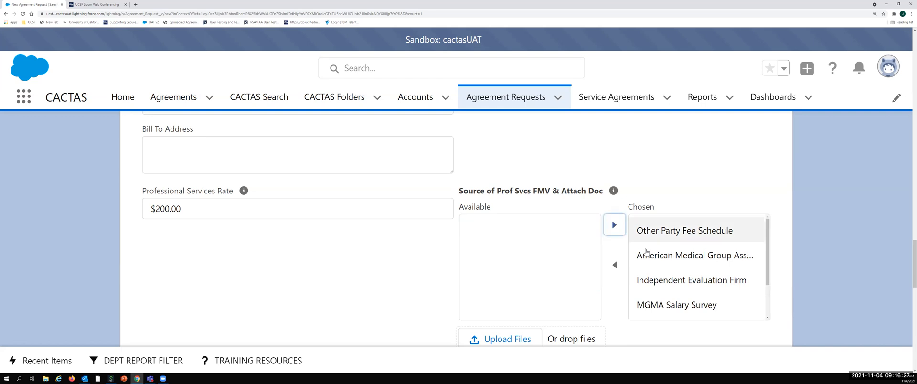
Step: Remove the American Medical Group entry and MGMA Salary Survey from the chosen sources of professional services FMV
{"action": "left_click", "coordinate": [642, 261]}
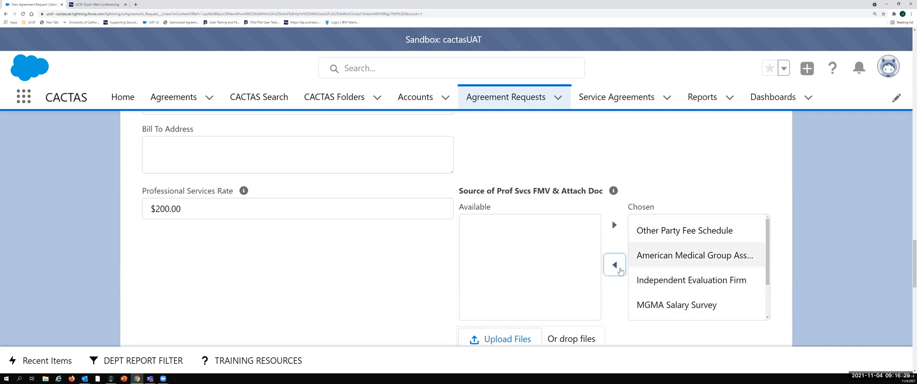
{"action": "left_click", "coordinate": [615, 265]}
{"action": "left_click", "coordinate": [655, 282]}
{"action": "left_click", "coordinate": [615, 268]}
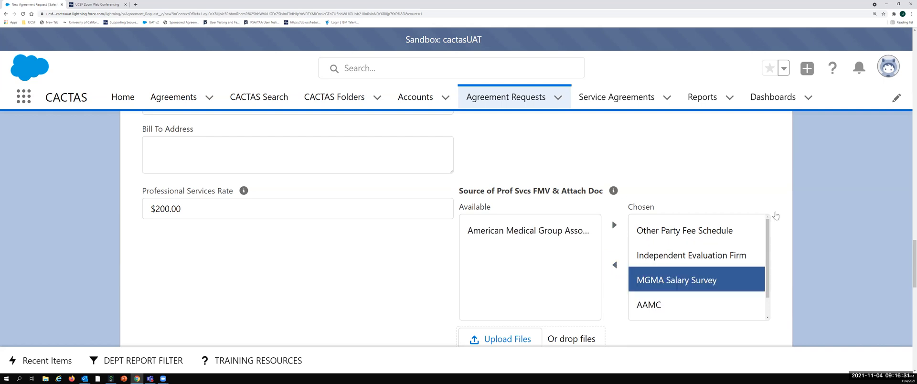
Step: Check the help text on FMV documentation and upload the Debarment Form file under the source of professional services FMV
{"action": "scroll", "coordinate": [835, 189], "scroll_direction": "down", "scroll_amount": 1}
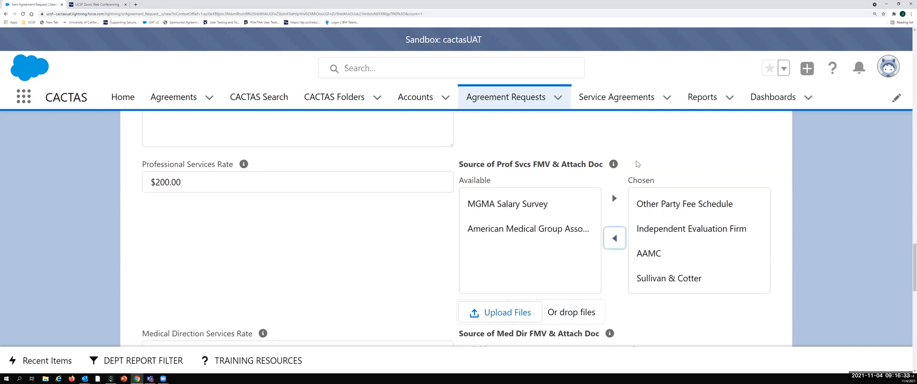
{"action": "mouse_move", "coordinate": [613, 163]}
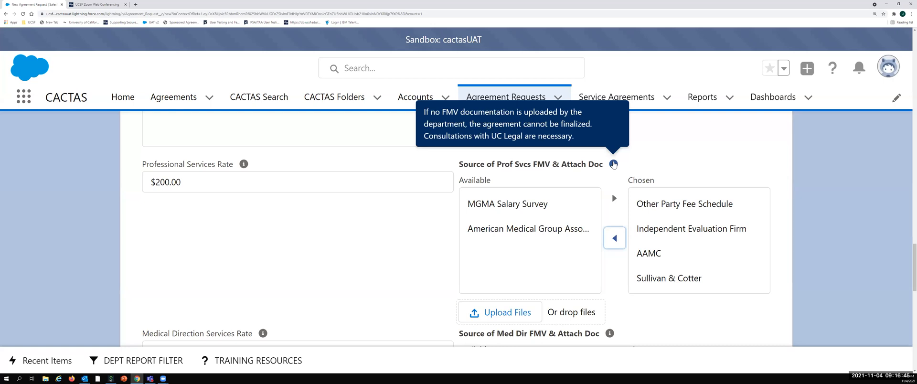
{"action": "scroll", "coordinate": [662, 151], "scroll_direction": "down", "scroll_amount": 3}
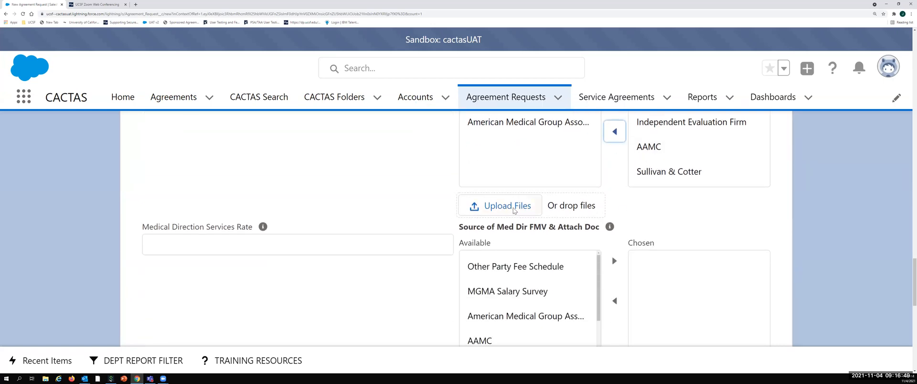
{"action": "left_click", "coordinate": [514, 209]}
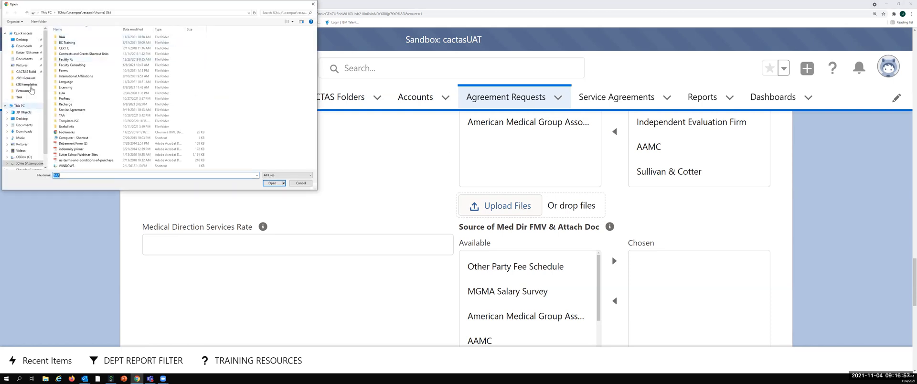
{"action": "left_click", "coordinate": [84, 144]}
{"action": "left_click", "coordinate": [271, 184]}
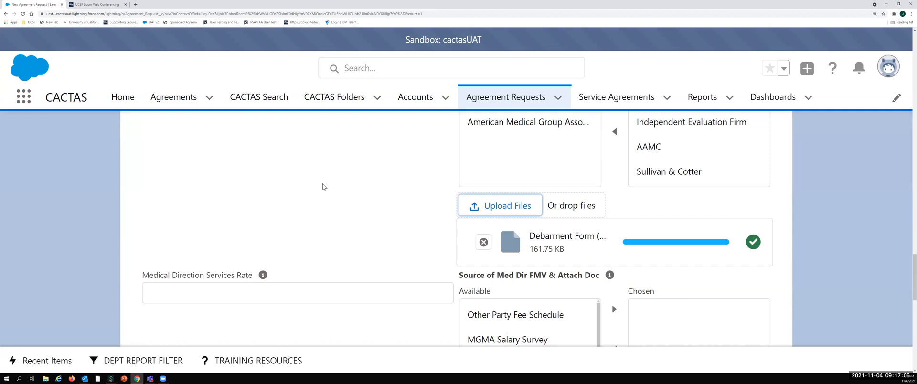
Step: Look through the medical direction, call coverage and telemedicine rate fields, then save the request and dismiss the notification
{"action": "scroll", "coordinate": [322, 186], "scroll_direction": "down", "scroll_amount": 2}
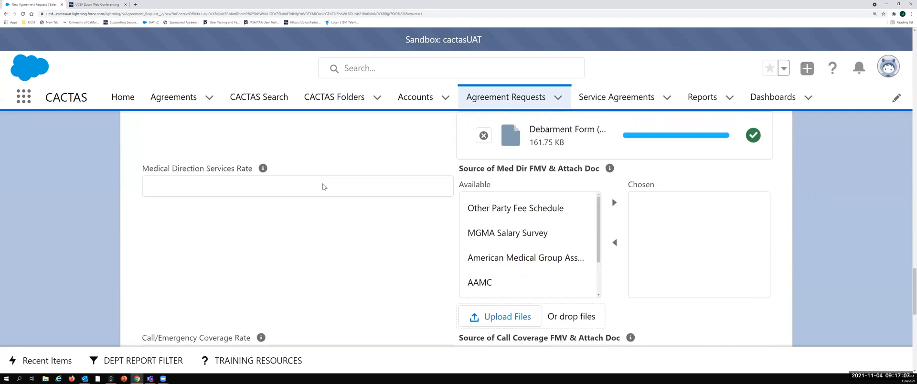
{"action": "scroll", "coordinate": [323, 186], "scroll_direction": "down", "scroll_amount": 4}
{"action": "scroll", "coordinate": [323, 186], "scroll_direction": "down", "scroll_amount": 1}
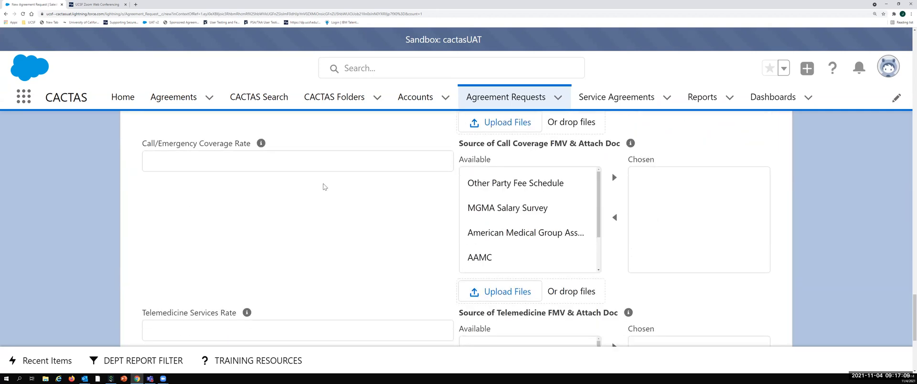
{"action": "scroll", "coordinate": [323, 186], "scroll_direction": "down", "scroll_amount": 2}
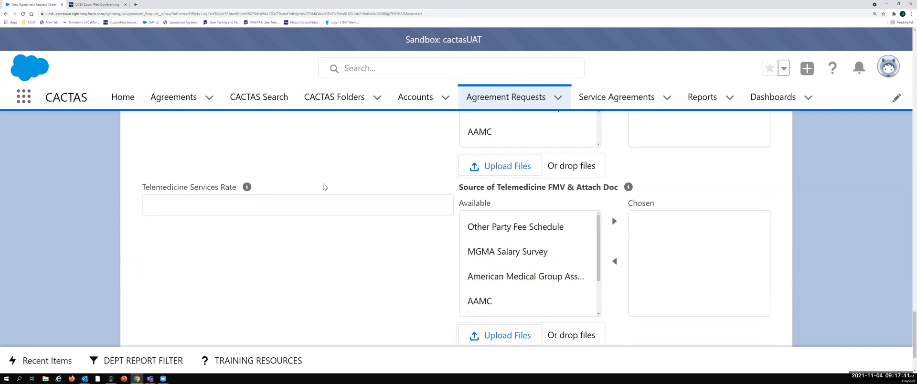
{"action": "scroll", "coordinate": [323, 186], "scroll_direction": "down", "scroll_amount": 1}
{"action": "scroll", "coordinate": [323, 186], "scroll_direction": "down", "scroll_amount": 1}
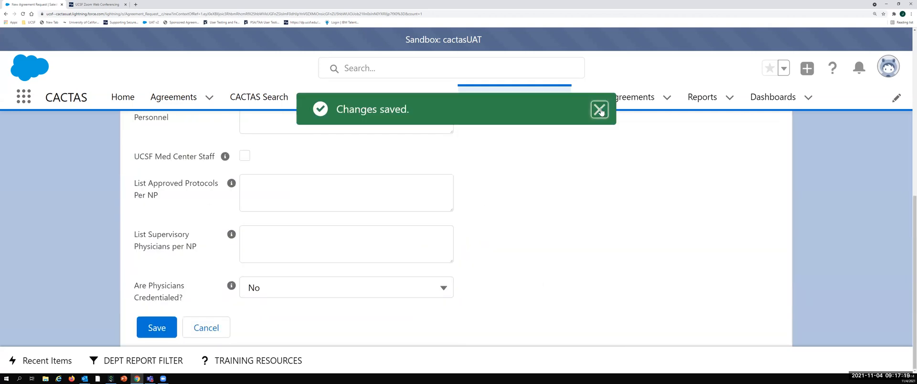
{"action": "left_click", "coordinate": [598, 110]}
Step: Mark both the UCSF residents and the UCSF fellows as ACGME in the UCSF Personnel section
{"action": "scroll", "coordinate": [549, 224], "scroll_direction": "up", "scroll_amount": 7}
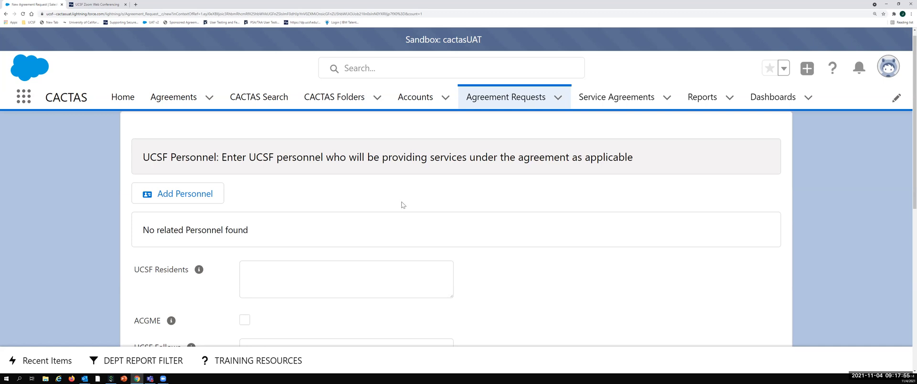
{"action": "scroll", "coordinate": [402, 204], "scroll_direction": "down", "scroll_amount": 3}
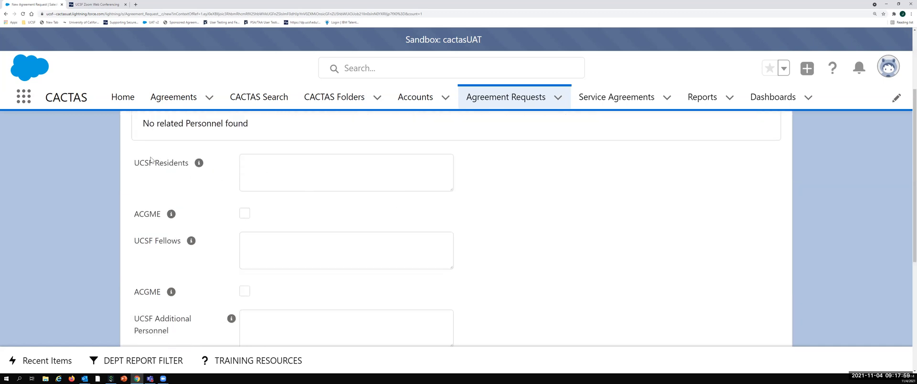
{"action": "double_click", "coordinate": [244, 213]}
{"action": "left_click", "coordinate": [245, 291]}
Step: Mark UCSF Med Center Staff as providing services under the agreement
{"action": "scroll", "coordinate": [246, 293], "scroll_direction": "down", "scroll_amount": 1}
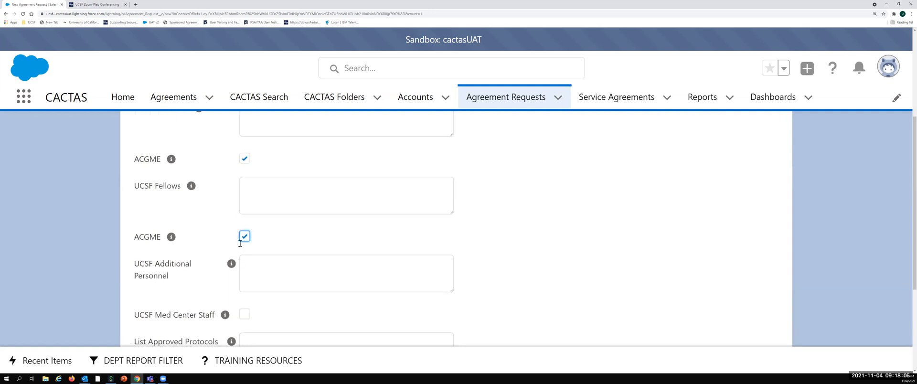
{"action": "scroll", "coordinate": [352, 249], "scroll_direction": "down", "scroll_amount": 1}
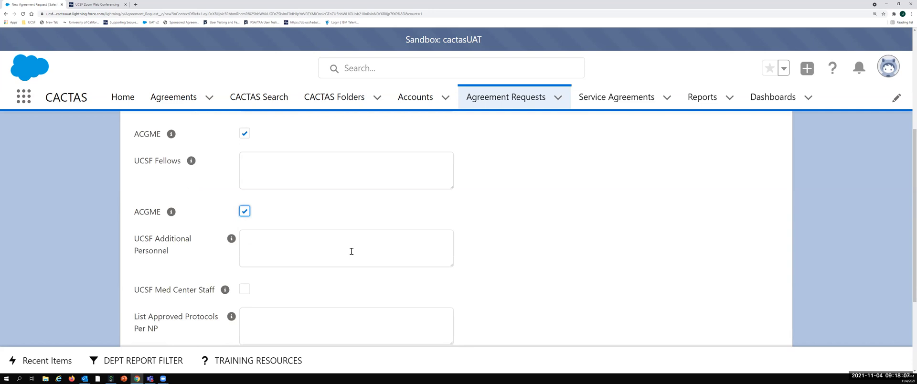
{"action": "double_click", "coordinate": [244, 290]}
Step: Save the UCSF Personnel information and dismiss the notification on the agreement request
{"action": "scroll", "coordinate": [575, 183], "scroll_direction": "down", "scroll_amount": 3}
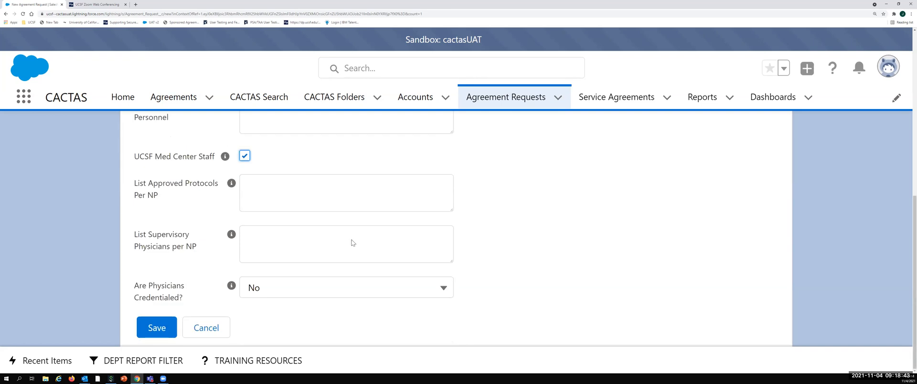
{"action": "left_click", "coordinate": [158, 328]}
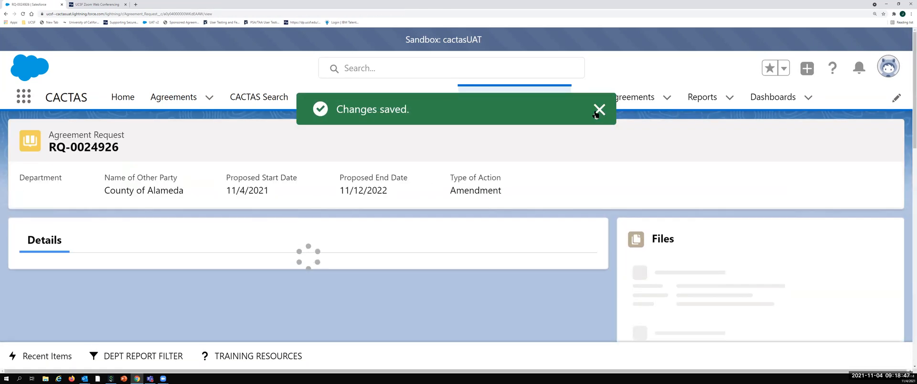
{"action": "left_click", "coordinate": [597, 111]}
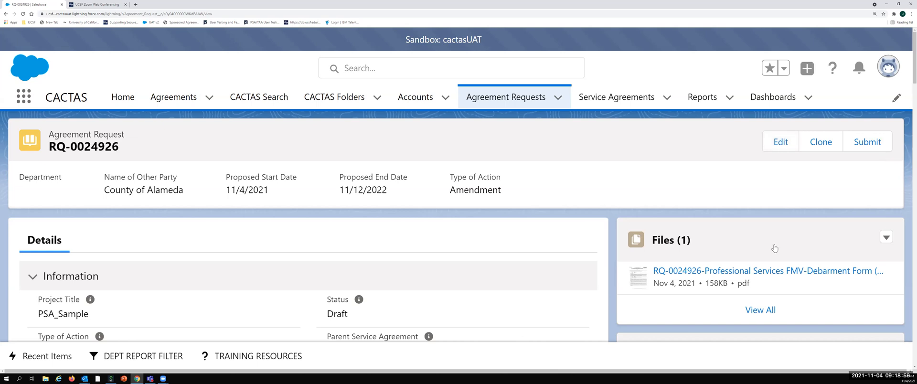
Step: Add a note titled "notes psa" to the agreement request and check it in the Notes list
{"action": "scroll", "coordinate": [773, 247], "scroll_direction": "down", "scroll_amount": 1}
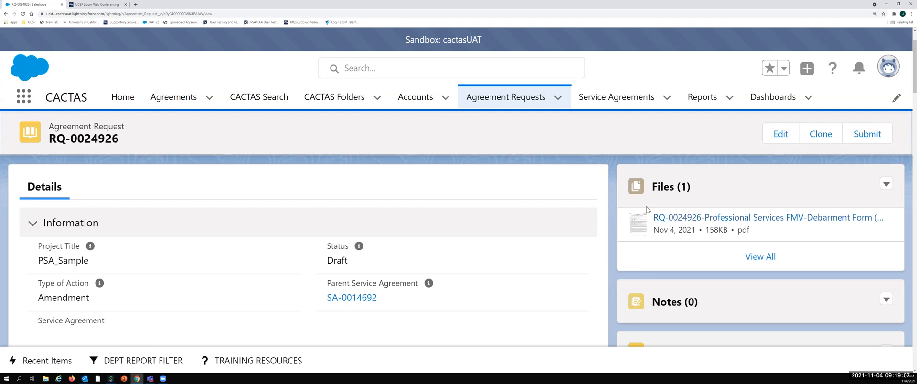
{"action": "scroll", "coordinate": [883, 280], "scroll_direction": "down", "scroll_amount": 1}
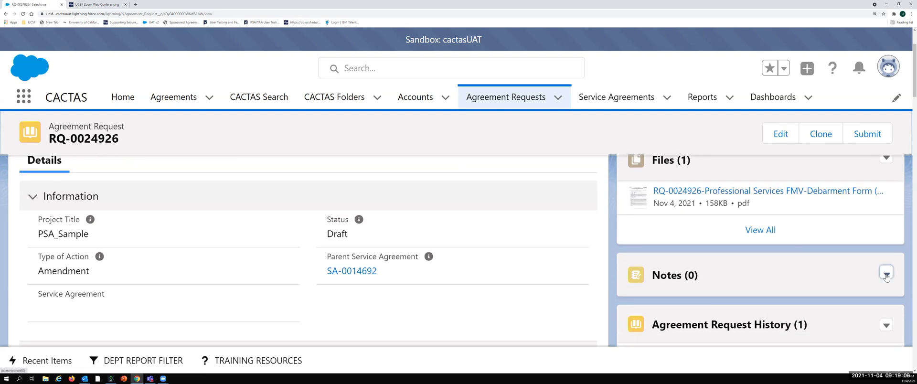
{"action": "left_click", "coordinate": [887, 274]}
{"action": "left_click", "coordinate": [841, 296]}
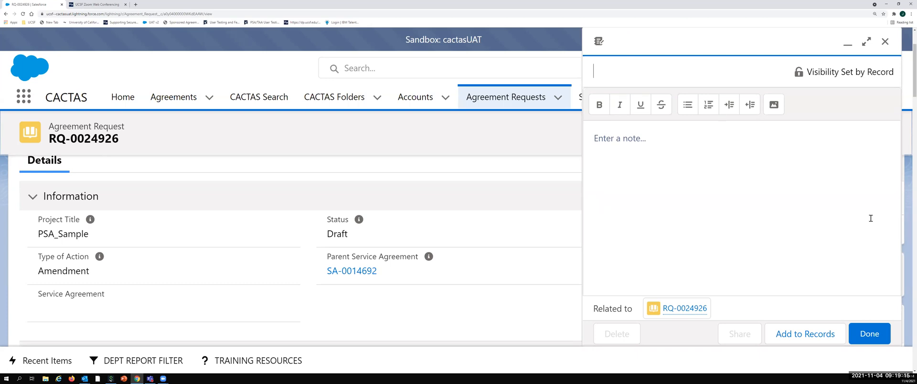
{"action": "type", "text": "notes psa"}
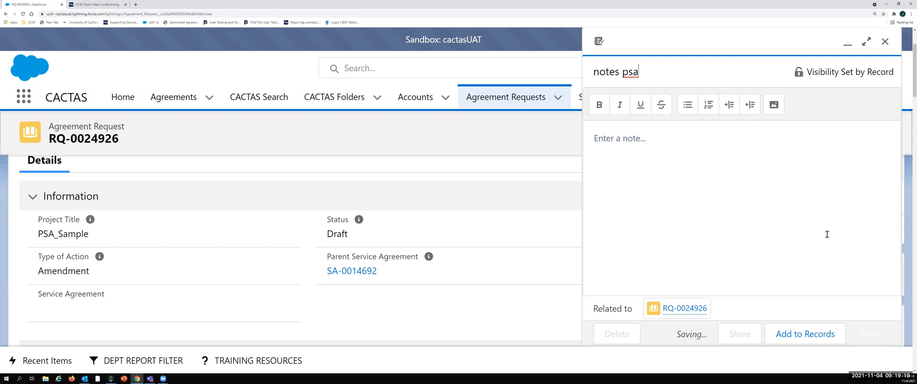
{"action": "left_click", "coordinate": [869, 334]}
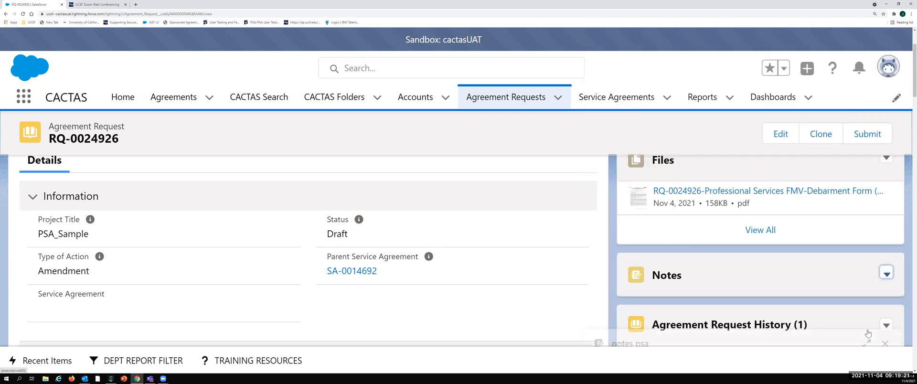
{"action": "scroll", "coordinate": [810, 264], "scroll_direction": "down", "scroll_amount": 4}
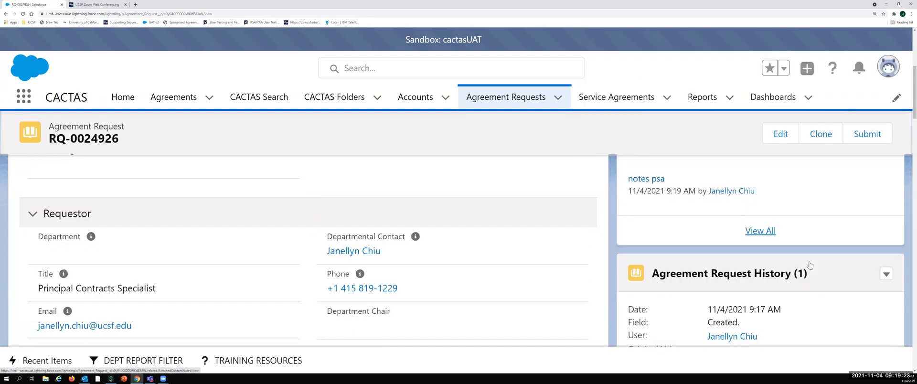
{"action": "scroll", "coordinate": [809, 264], "scroll_direction": "down", "scroll_amount": 1}
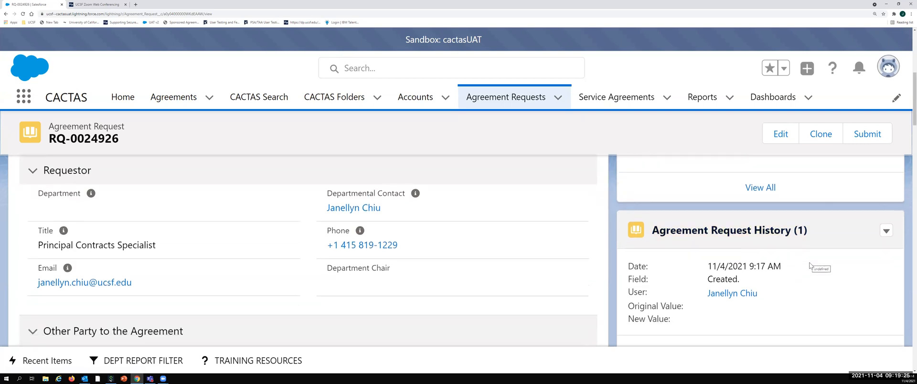
Step: Try to submit the agreement request, confirming the submission, and dismiss the required-fields message
{"action": "scroll", "coordinate": [810, 264], "scroll_direction": "up", "scroll_amount": 4}
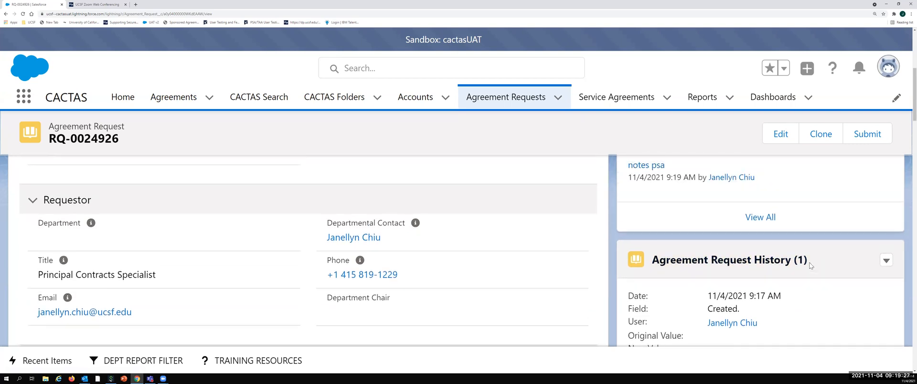
{"action": "scroll", "coordinate": [810, 266], "scroll_direction": "up", "scroll_amount": 2}
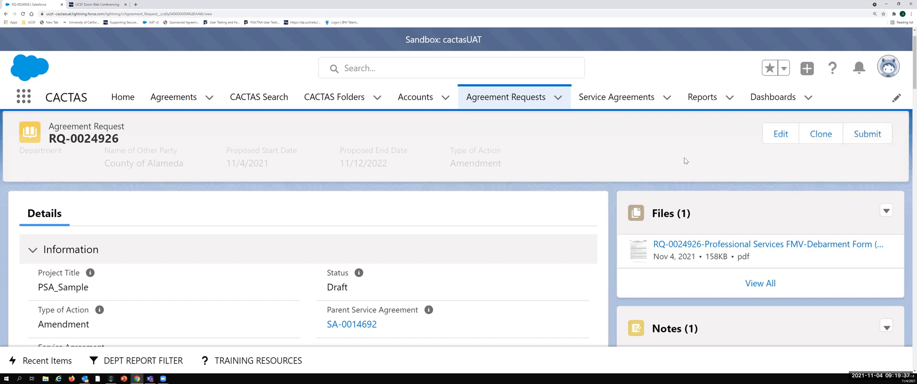
{"action": "left_click", "coordinate": [874, 136]}
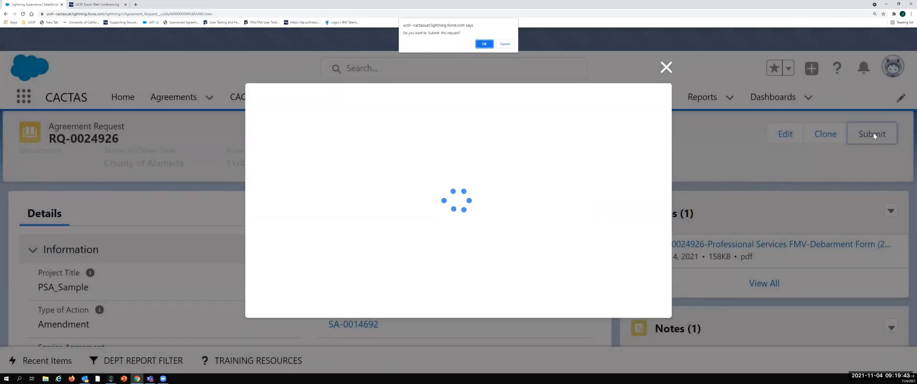
{"action": "left_click", "coordinate": [484, 44]}
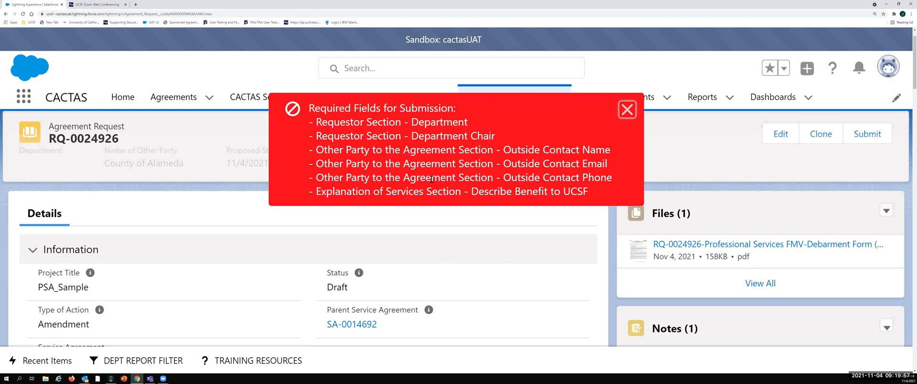
{"action": "left_click", "coordinate": [623, 115]}
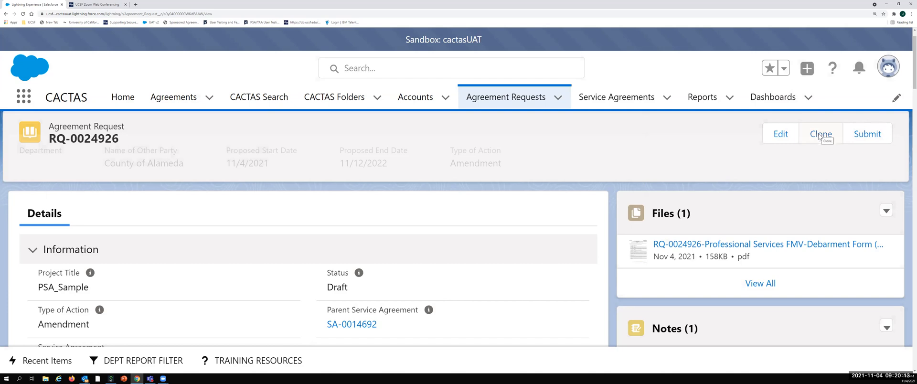
Step: Clone the agreement request and set the clone's project title to "PSA_Sample Clone"
{"action": "left_click", "coordinate": [817, 136]}
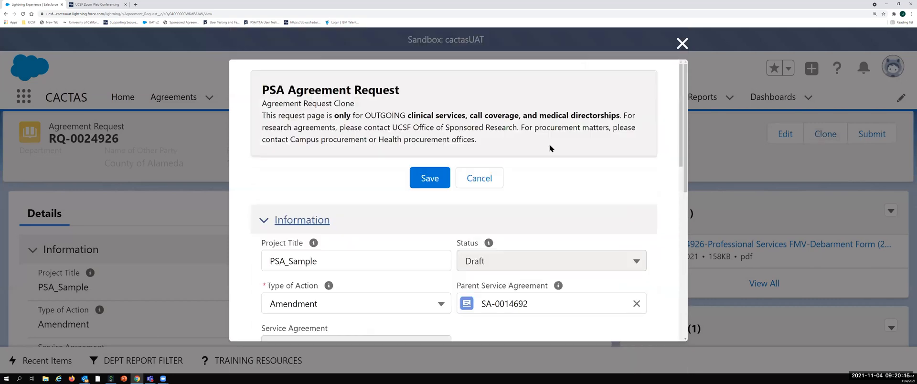
{"action": "scroll", "coordinate": [347, 200], "scroll_direction": "down", "scroll_amount": 2}
{"action": "left_click", "coordinate": [337, 184]}
{"action": "type", "text": "Clone"}
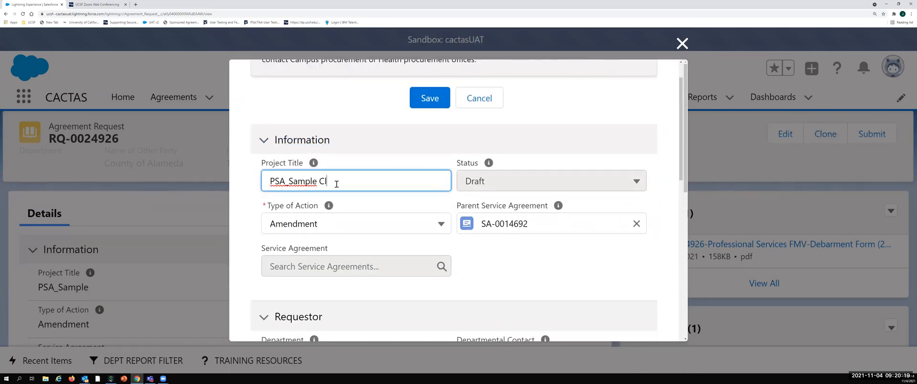
Step: Replace the Other entry in the clone's Other Party to the Agreement section with "Jack london square"
{"action": "scroll", "coordinate": [349, 222], "scroll_direction": "down", "scroll_amount": 6}
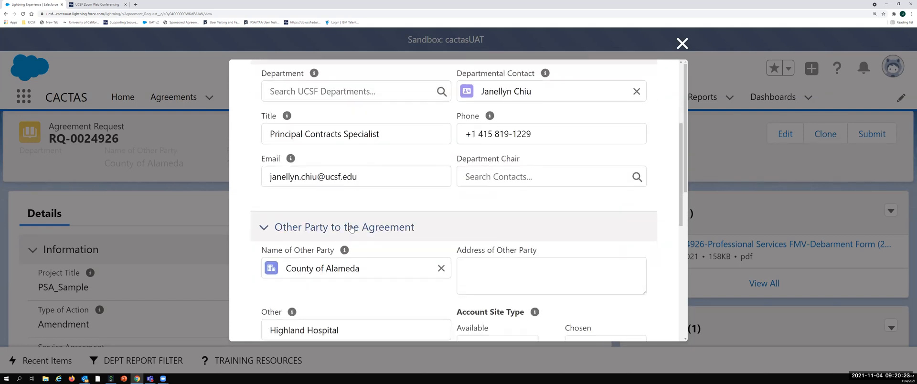
{"action": "scroll", "coordinate": [351, 228], "scroll_direction": "down", "scroll_amount": 2}
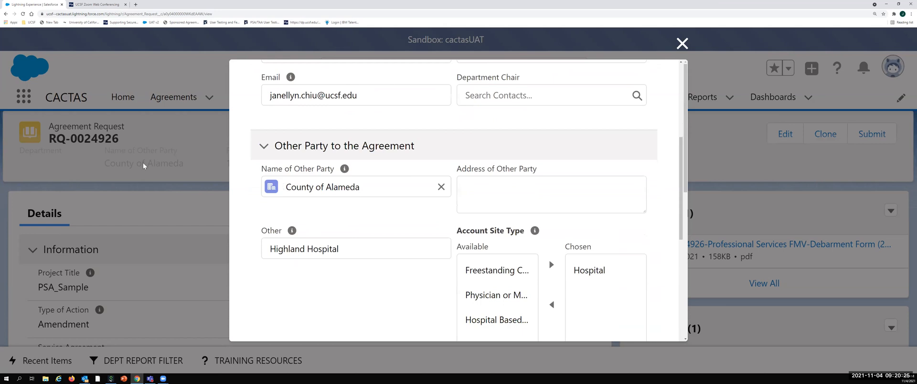
{"action": "scroll", "coordinate": [351, 228], "scroll_direction": "down", "scroll_amount": 1}
{"action": "left_click_drag", "start_coordinate": [341, 197], "coordinate": [144, 165]}
{"action": "type", "text": "Jack l"}
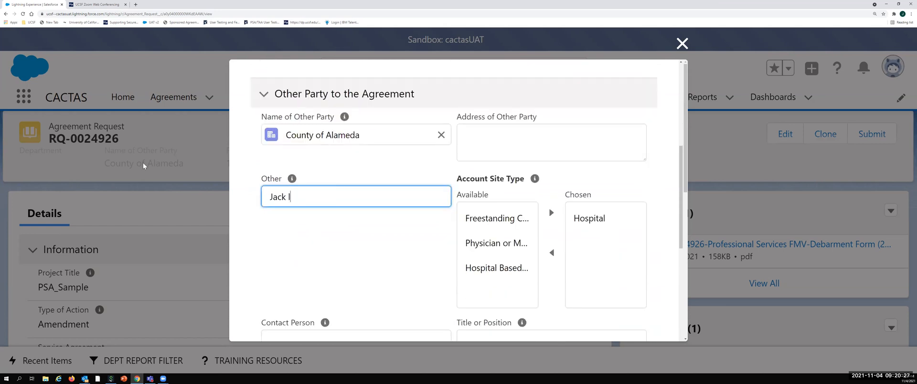
{"action": "type", "text": "ondon square"}
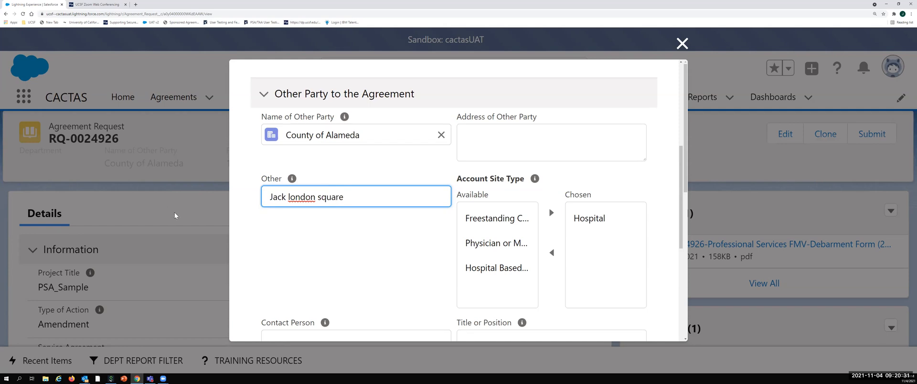
Step: Mark UCSF as required to pay rent in the clone's Financial Considerations section
{"action": "scroll", "coordinate": [250, 268], "scroll_direction": "down", "scroll_amount": 5}
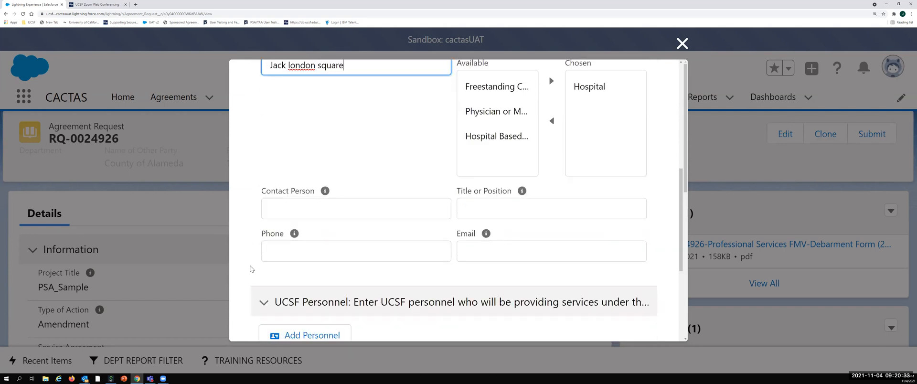
{"action": "scroll", "coordinate": [296, 268], "scroll_direction": "down", "scroll_amount": 5}
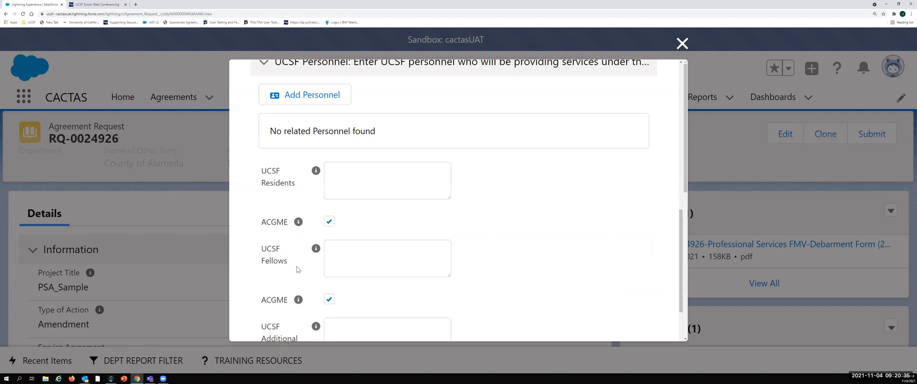
{"action": "scroll", "coordinate": [296, 269], "scroll_direction": "down", "scroll_amount": 5}
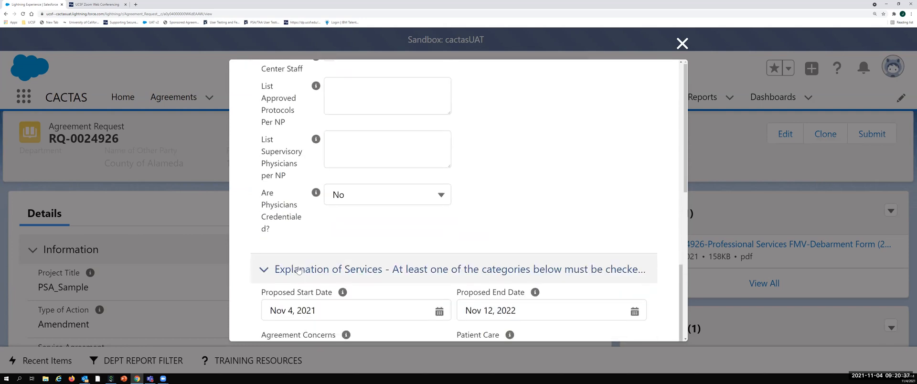
{"action": "scroll", "coordinate": [299, 269], "scroll_direction": "down", "scroll_amount": 9}
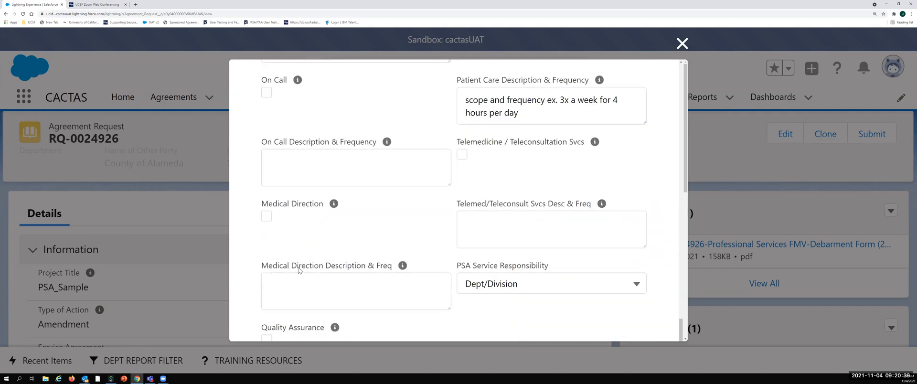
{"action": "scroll", "coordinate": [299, 270], "scroll_direction": "down", "scroll_amount": 9}
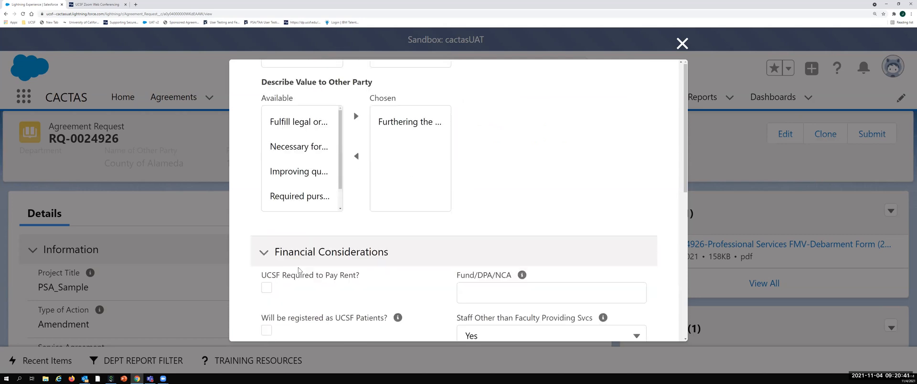
{"action": "scroll", "coordinate": [300, 270], "scroll_direction": "down", "scroll_amount": 2}
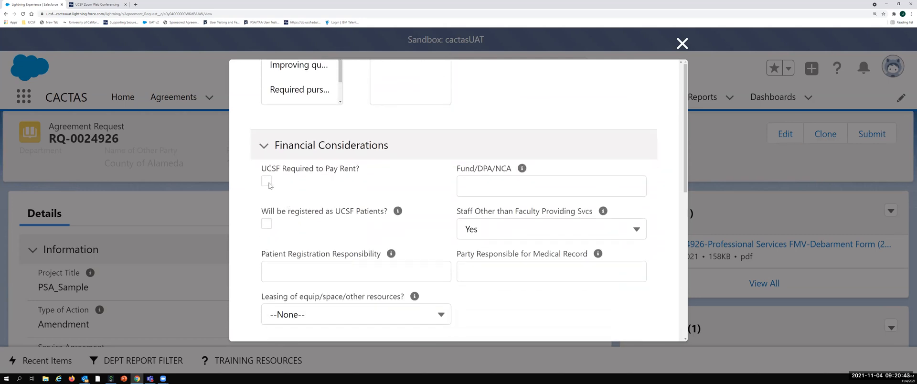
{"action": "left_click", "coordinate": [266, 181]}
Step: Set the Professional Services Rate in the clone's Billing section to 300
{"action": "scroll", "coordinate": [640, 239], "scroll_direction": "down", "scroll_amount": 1}
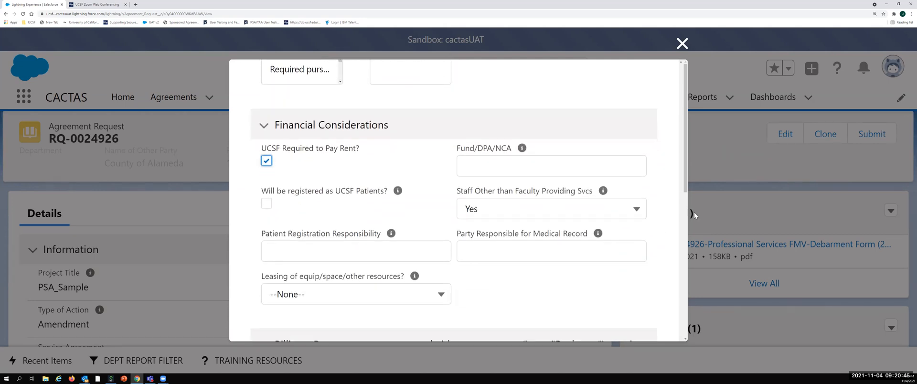
{"action": "scroll", "coordinate": [682, 234], "scroll_direction": "down", "scroll_amount": 5}
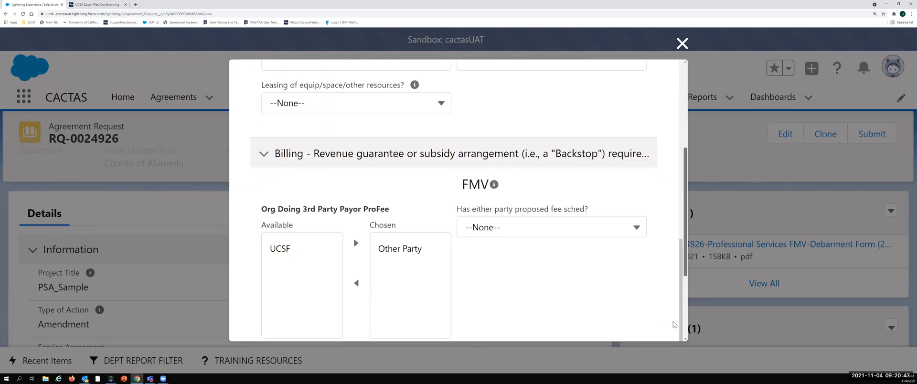
{"action": "scroll", "coordinate": [673, 337], "scroll_direction": "down", "scroll_amount": 2}
{"action": "scroll", "coordinate": [374, 270], "scroll_direction": "down", "scroll_amount": 2}
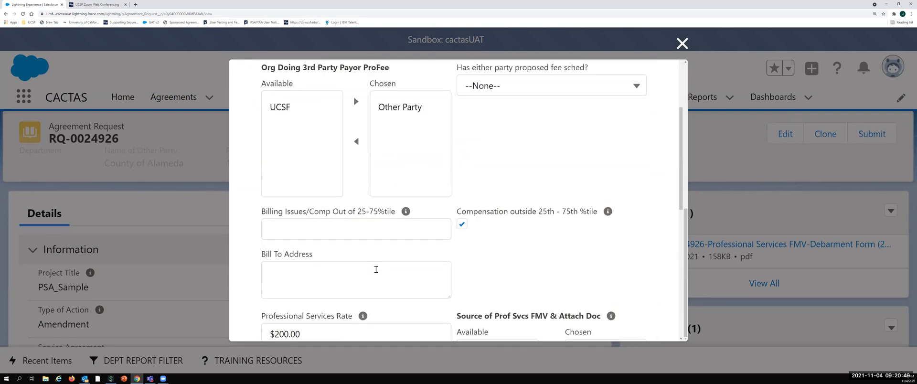
{"action": "scroll", "coordinate": [375, 273], "scroll_direction": "down", "scroll_amount": 2}
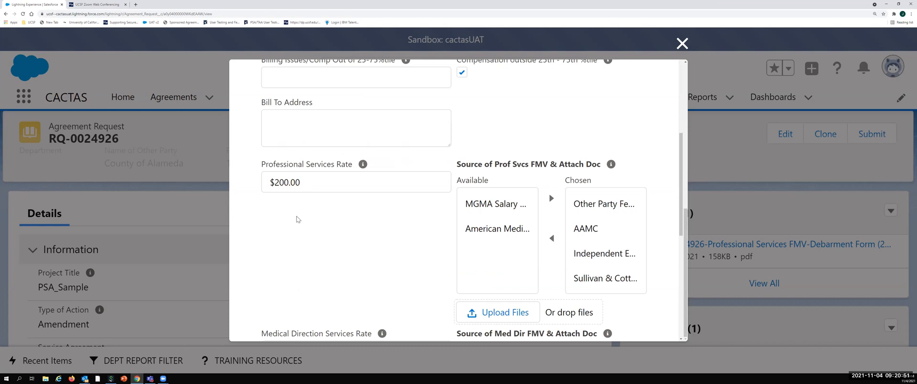
{"action": "scroll", "coordinate": [295, 250], "scroll_direction": "down", "scroll_amount": 2}
{"action": "left_click_drag", "start_coordinate": [316, 102], "coordinate": [218, 93]}
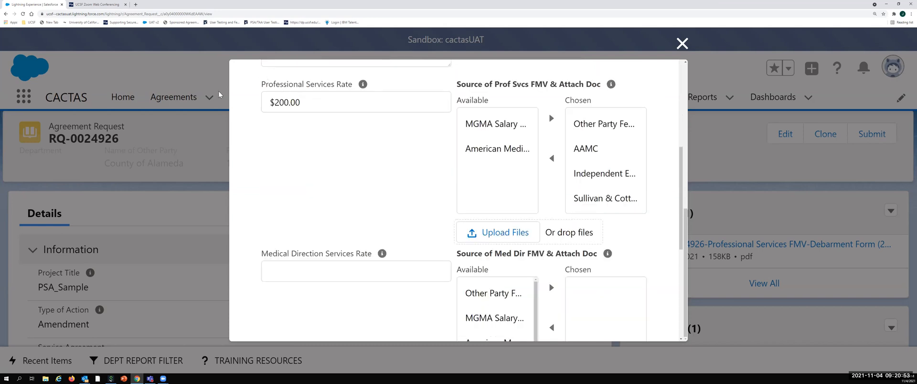
{"action": "type", "text": "300"}
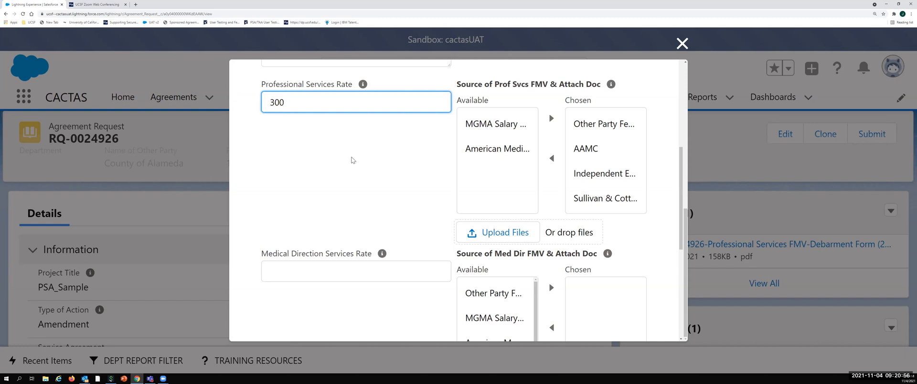
{"action": "left_click", "coordinate": [374, 170]}
Step: Save the cloned agreement request and dismiss the notification
{"action": "scroll", "coordinate": [375, 170], "scroll_direction": "down", "scroll_amount": 5}
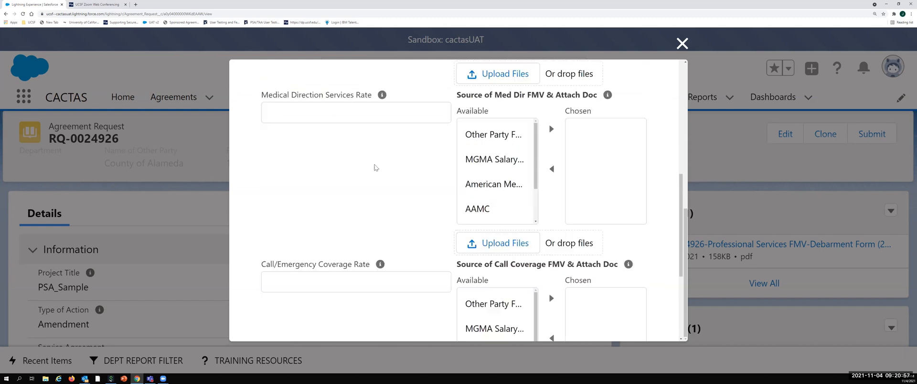
{"action": "scroll", "coordinate": [375, 166], "scroll_direction": "down", "scroll_amount": 5}
{"action": "left_click", "coordinate": [430, 275]}
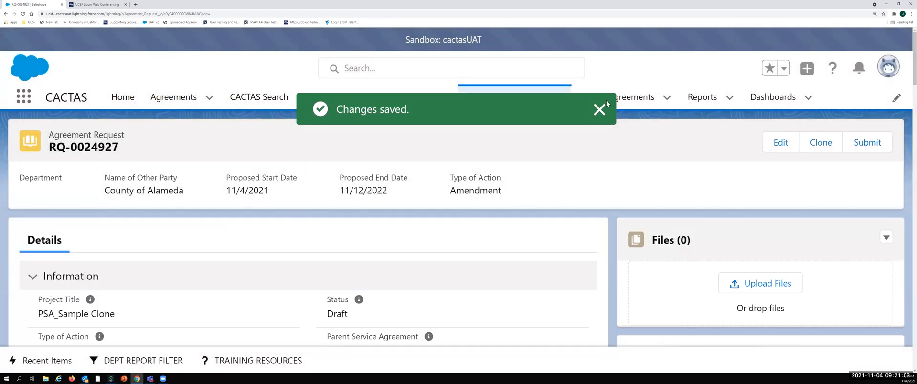
{"action": "left_click", "coordinate": [599, 109]}
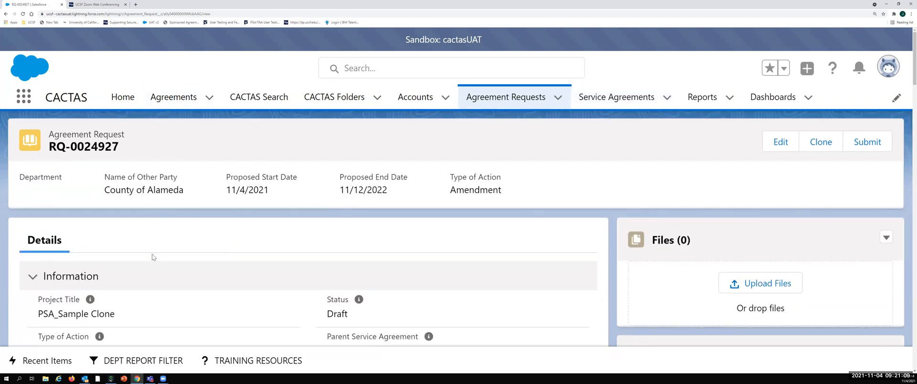
Step: Add a note titled "new clone psa notes" to the cloned agreement request and check it in the Notes list
{"action": "scroll", "coordinate": [153, 255], "scroll_direction": "down", "scroll_amount": 2}
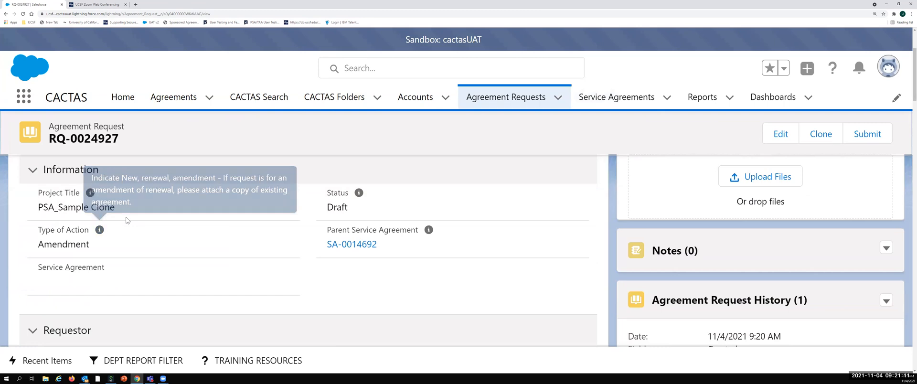
{"action": "scroll", "coordinate": [694, 232], "scroll_direction": "up", "scroll_amount": 2}
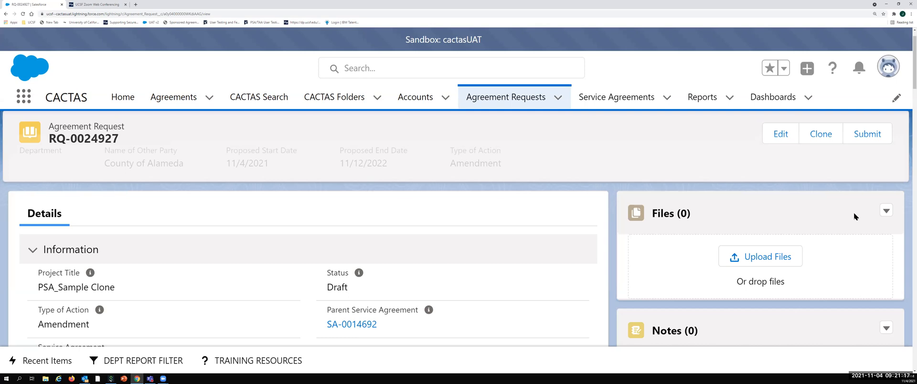
{"action": "scroll", "coordinate": [790, 234], "scroll_direction": "down", "scroll_amount": 1}
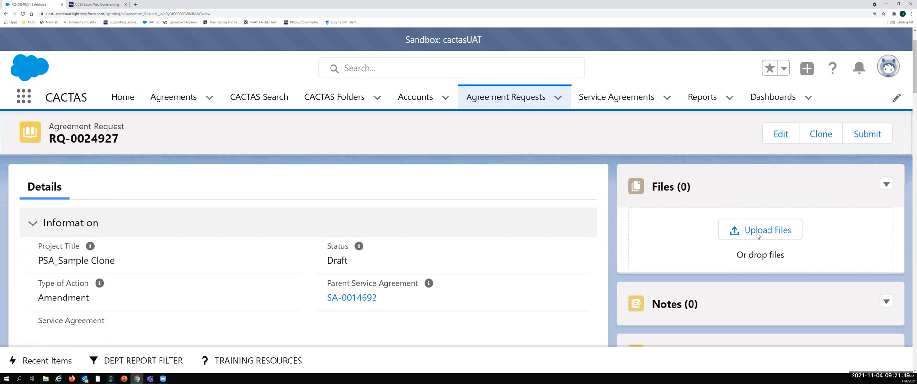
{"action": "left_click", "coordinate": [887, 303]}
{"action": "left_click", "coordinate": [840, 324]}
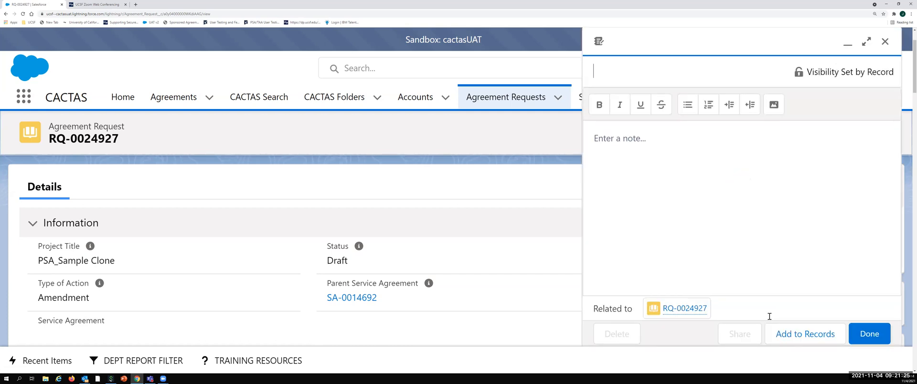
{"action": "type", "text": "new clone psa notes"}
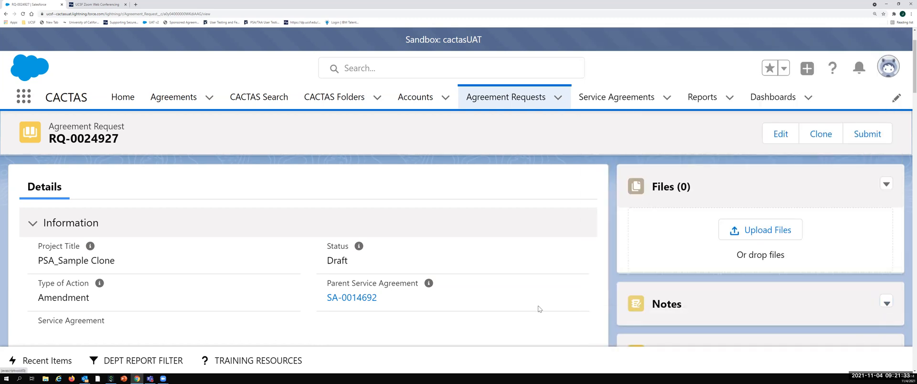
{"action": "scroll", "coordinate": [539, 309], "scroll_direction": "down", "scroll_amount": 3}
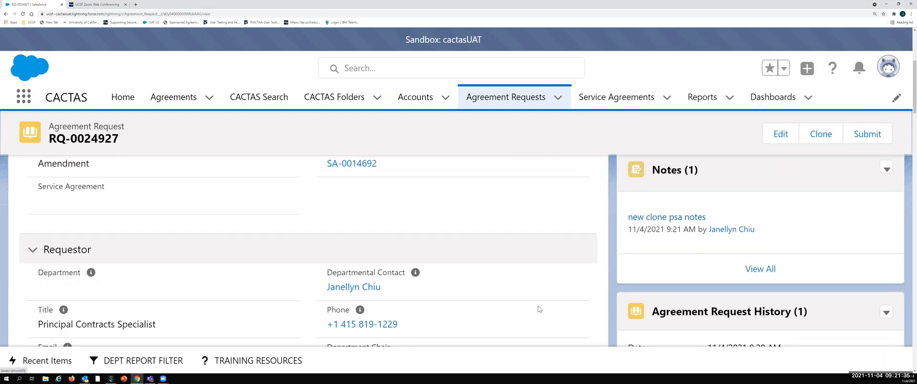
{"action": "scroll", "coordinate": [539, 309], "scroll_direction": "down", "scroll_amount": 1}
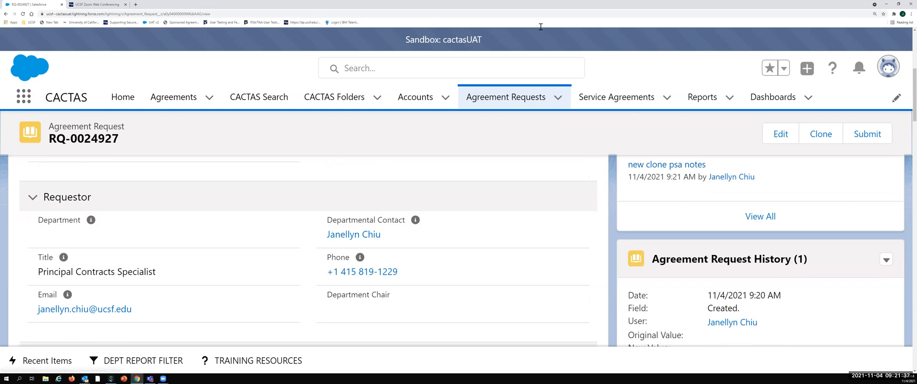